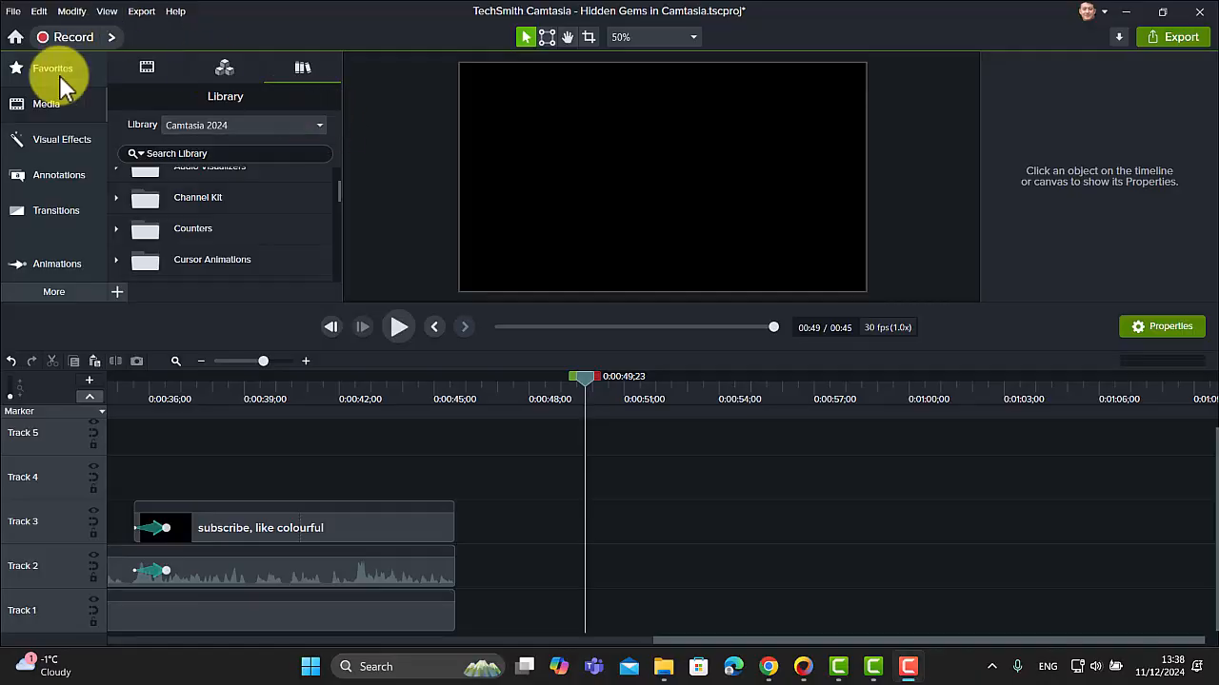
# Show the Camtasia 2024 library in the media library.
pyautogui.click(46, 106)
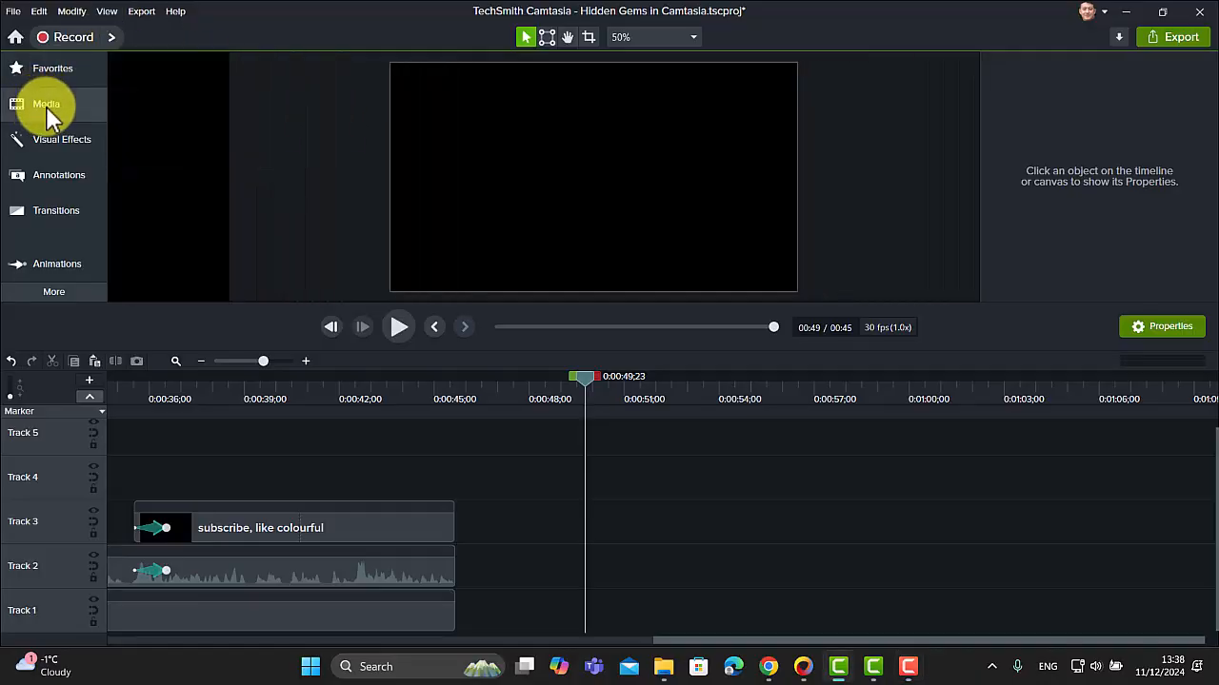
pyautogui.click(38, 104)
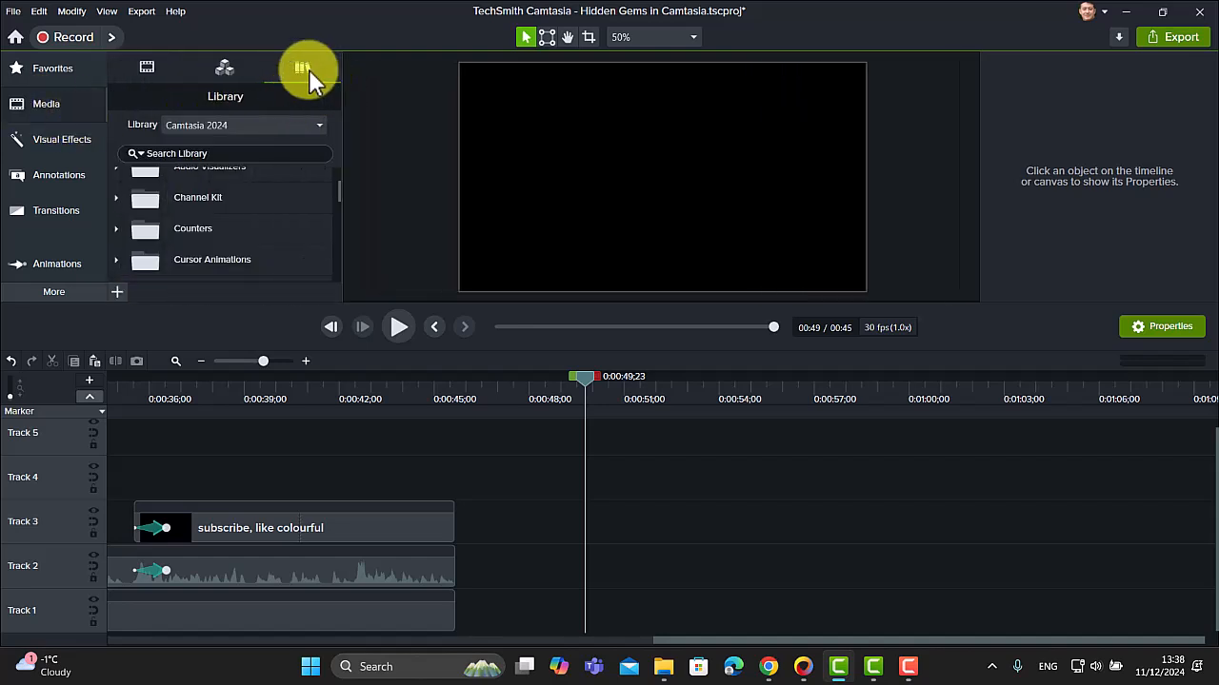
pyautogui.click(322, 123)
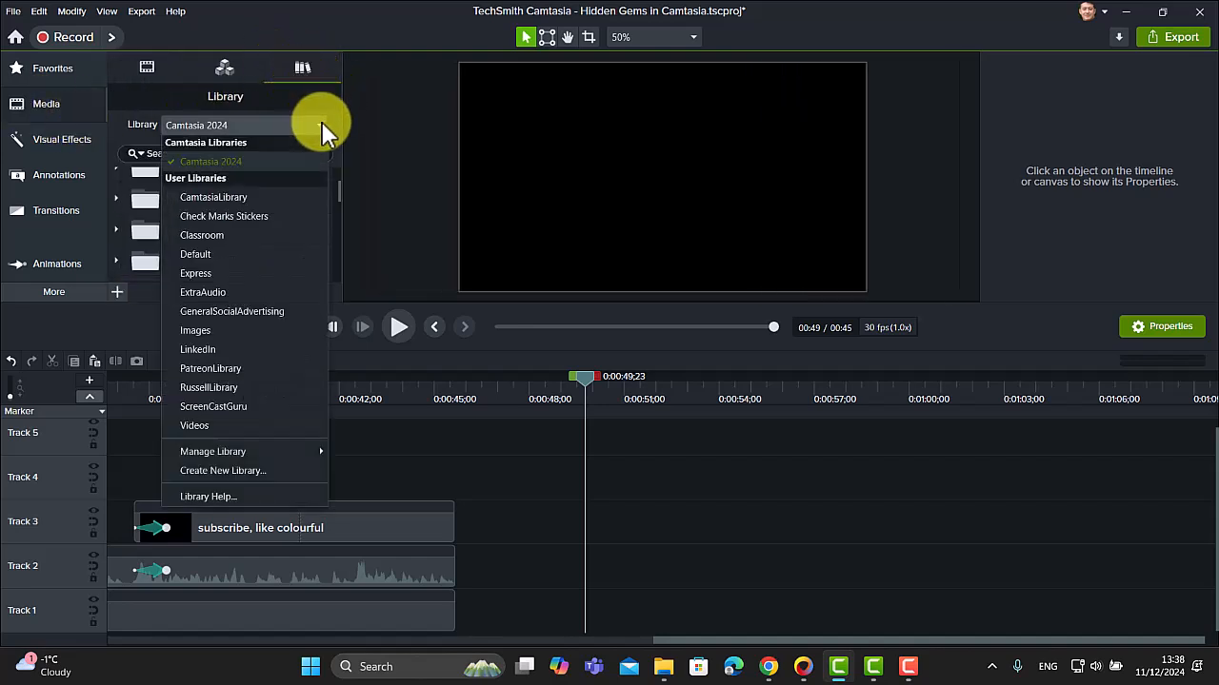
pyautogui.click(228, 161)
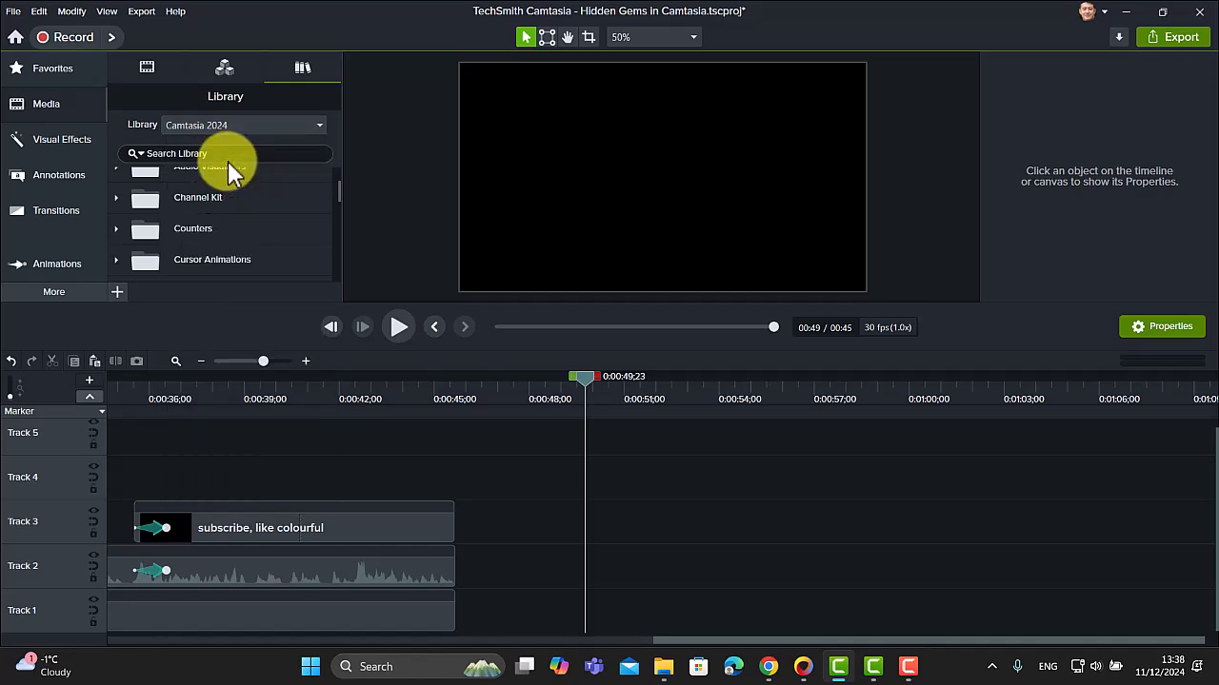
# Add Subscribe Bell from the Channel Kit to Track 1 directly after the existing clip, keeping the project at 30 FPS.
pyautogui.moveTo(337, 191)
pyautogui.mouseDown()
pyautogui.moveTo(336, 165)
pyautogui.moveTo(338, 211)
pyautogui.moveTo(341, 188)
pyautogui.mouseUp()
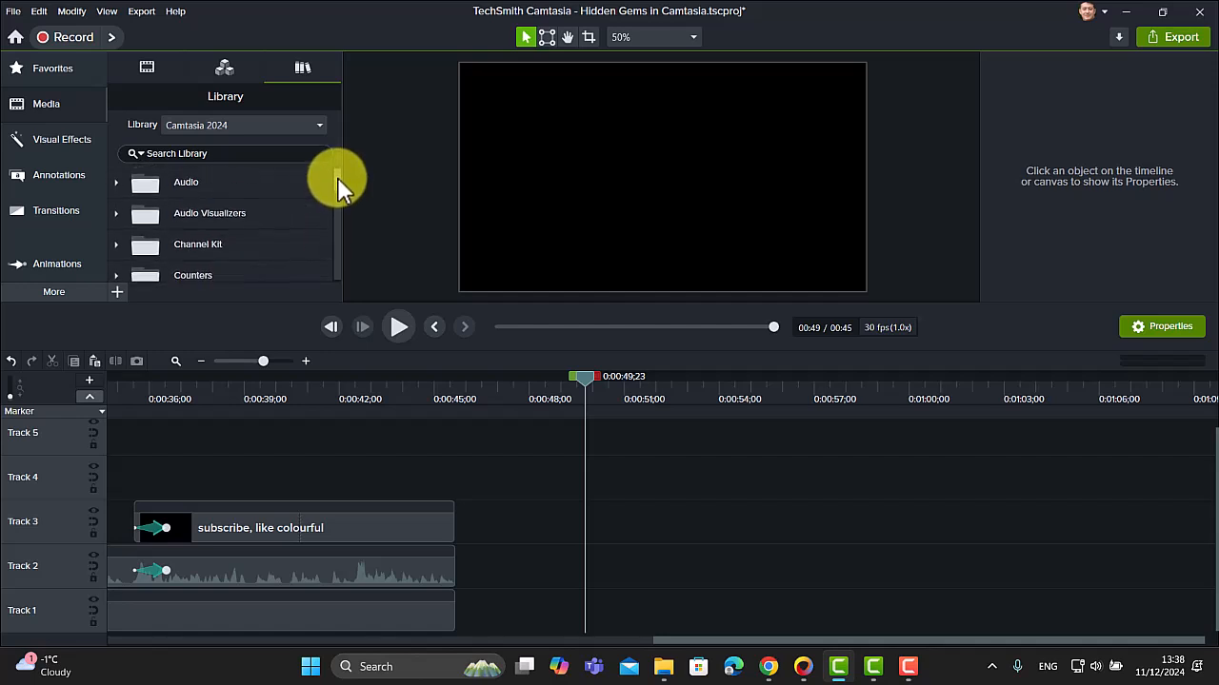
pyautogui.click(116, 245)
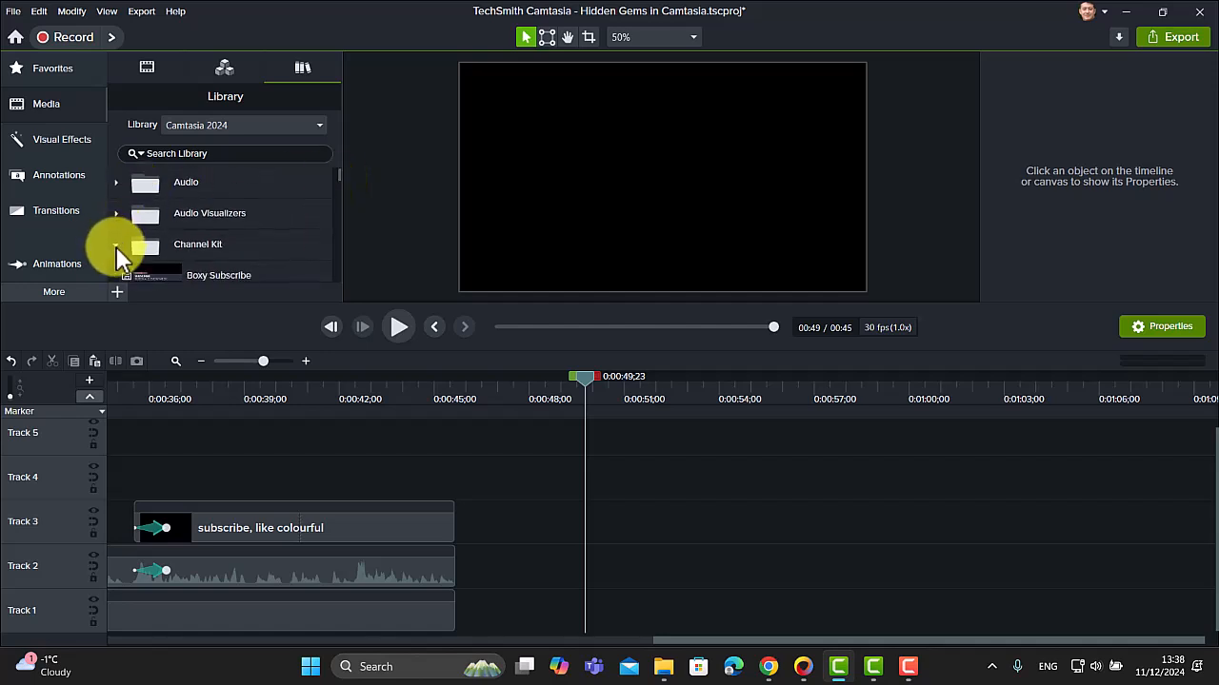
pyautogui.moveTo(340, 175); pyautogui.dragTo(340, 209)
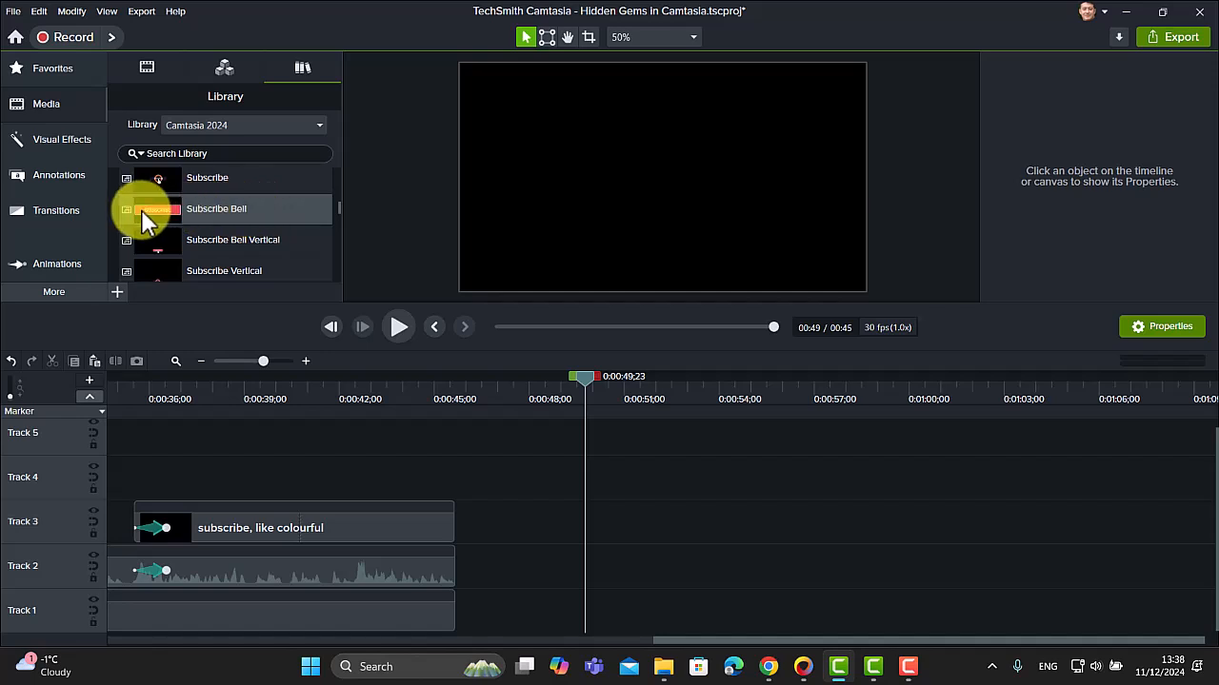
pyautogui.moveTo(141, 216); pyautogui.dragTo(449, 622)
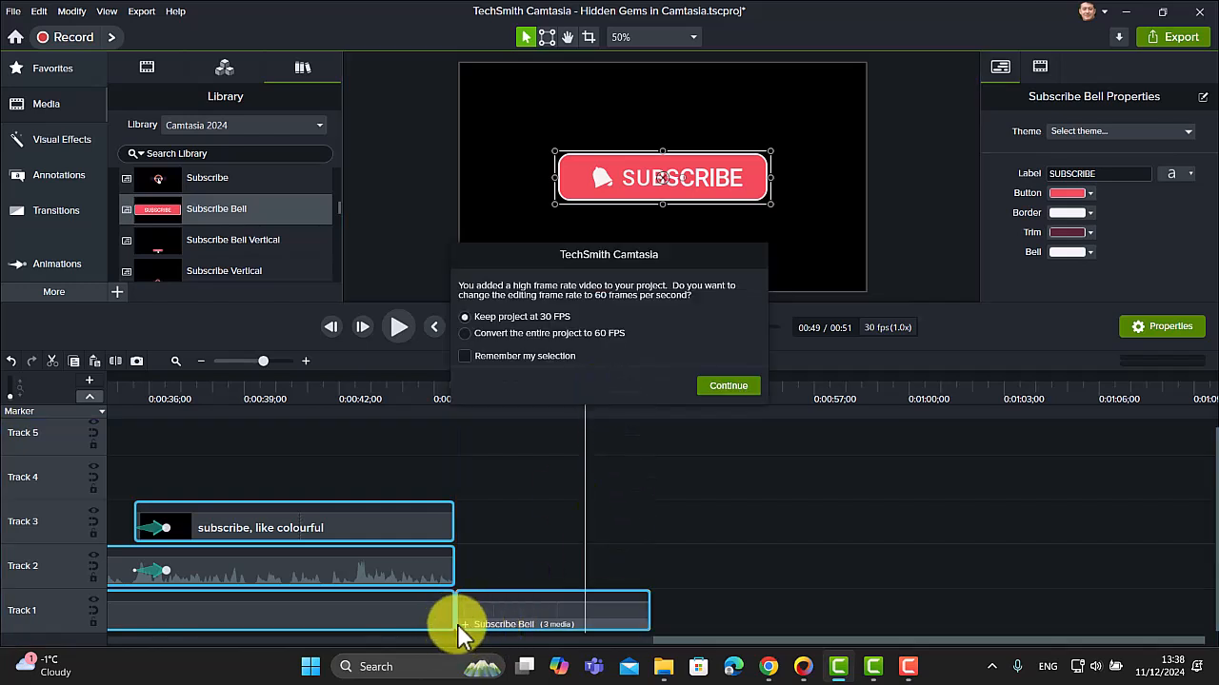
pyautogui.click(728, 387)
# Move the Subscribe Bell graphic slightly lower on the canvas, keeping its properties displayed.
pyautogui.moveTo(644, 180)
pyautogui.mouseDown()
pyautogui.moveTo(667, 181)
pyautogui.moveTo(656, 199)
pyautogui.mouseUp()
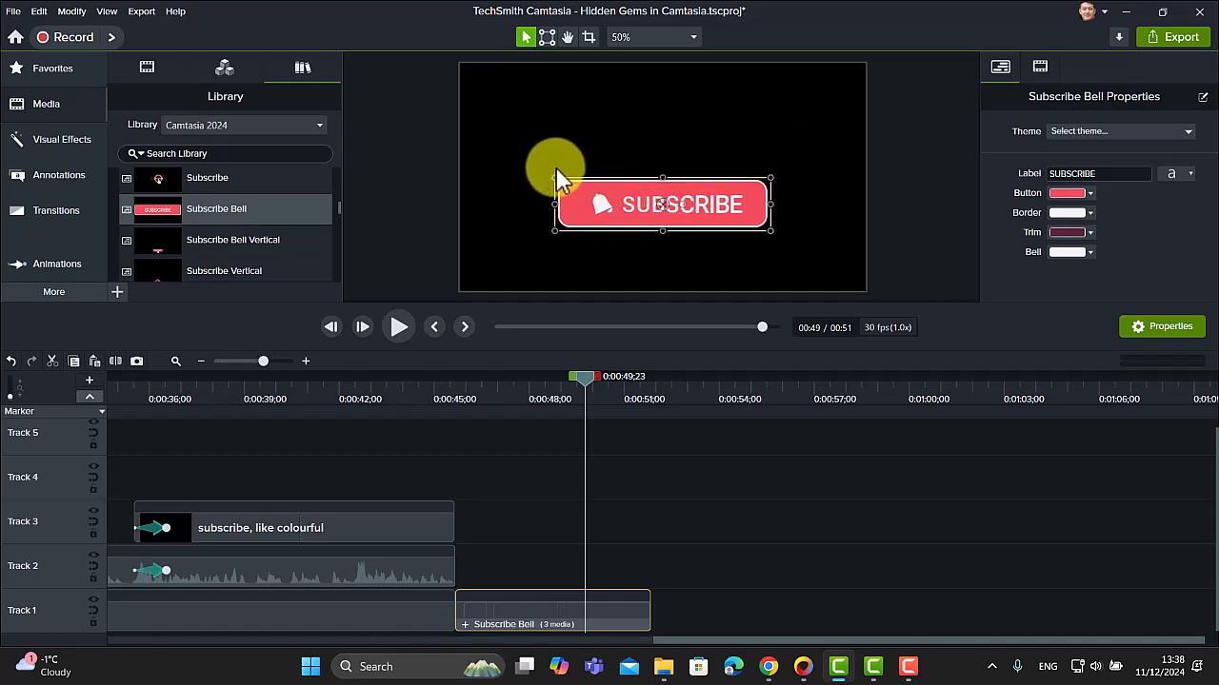
pyautogui.moveTo(554, 179)
pyautogui.mouseDown()
pyautogui.moveTo(508, 144)
pyautogui.moveTo(550, 174)
pyautogui.mouseUp()
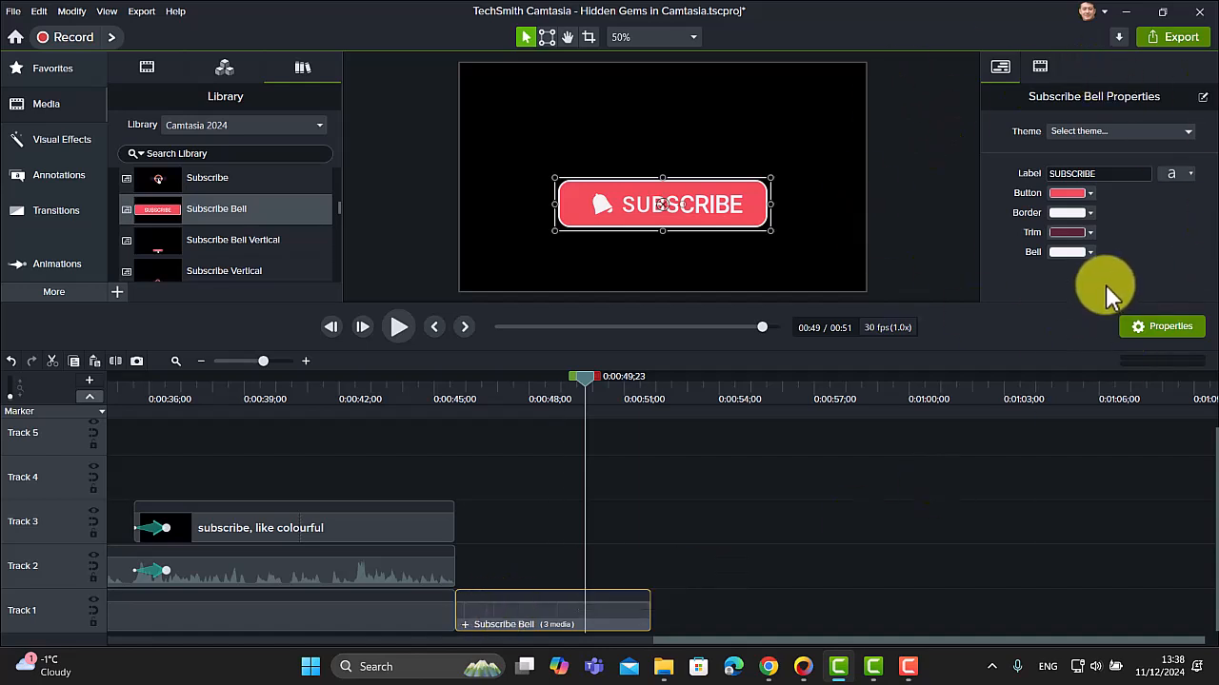
pyautogui.click(1169, 328)
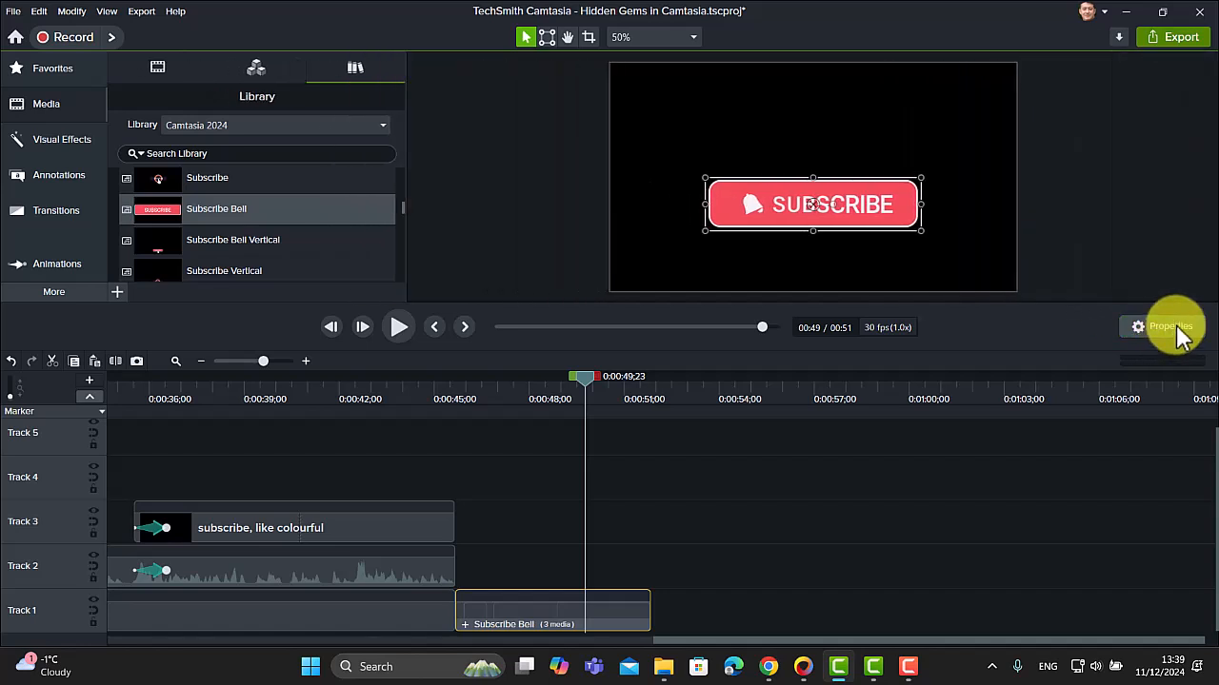
pyautogui.click(1177, 329)
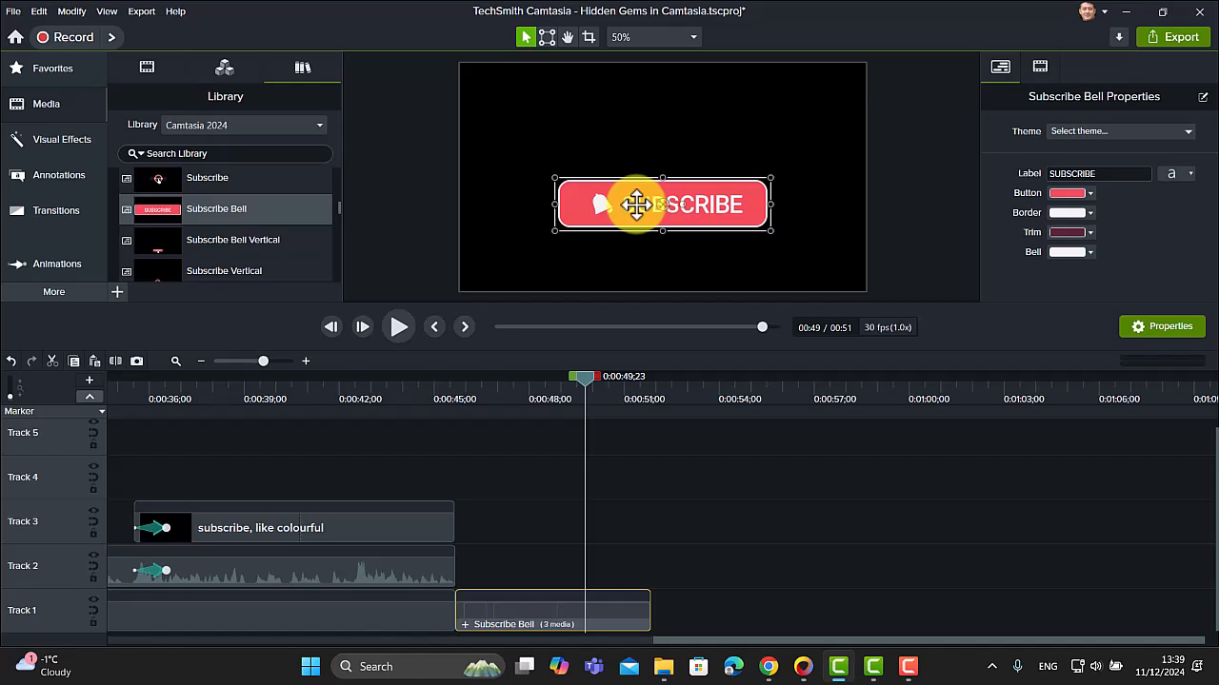
# Change the Subscribe Bell label to "Join Me" and its button colour to the green default swatch.
pyautogui.doubleClick(1140, 175)
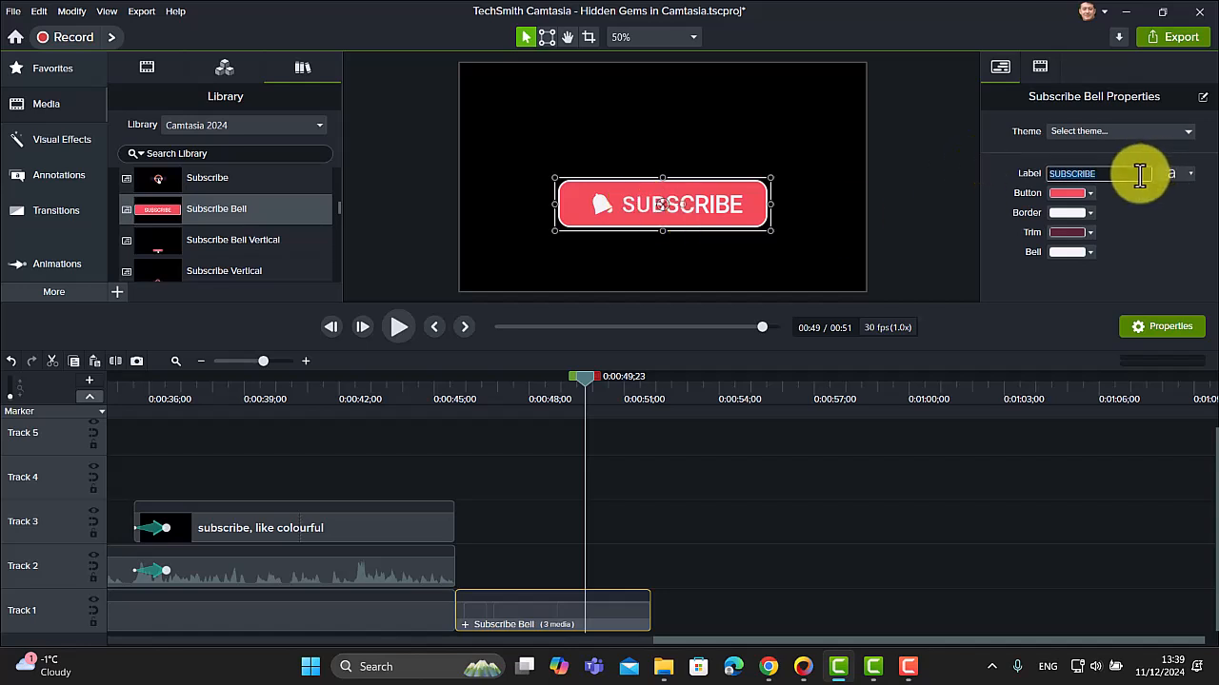
pyautogui.press('BackSpace')
pyautogui.write('Join Me')
pyautogui.click(1089, 189)
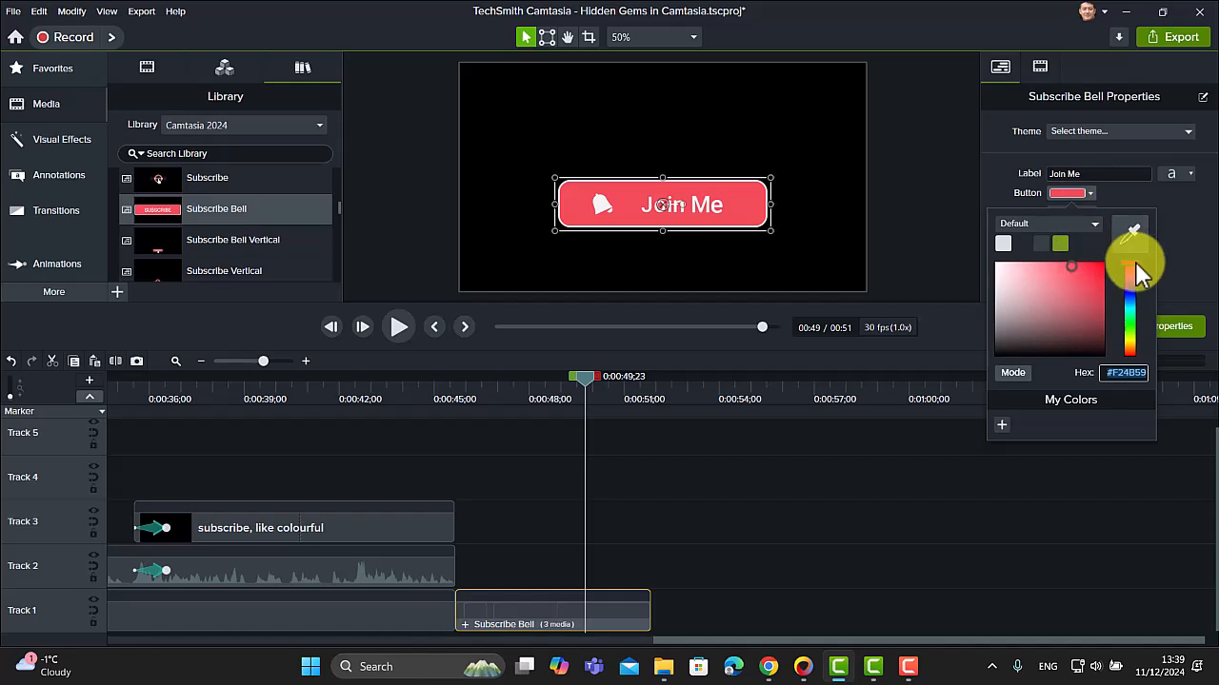
pyautogui.click(1059, 244)
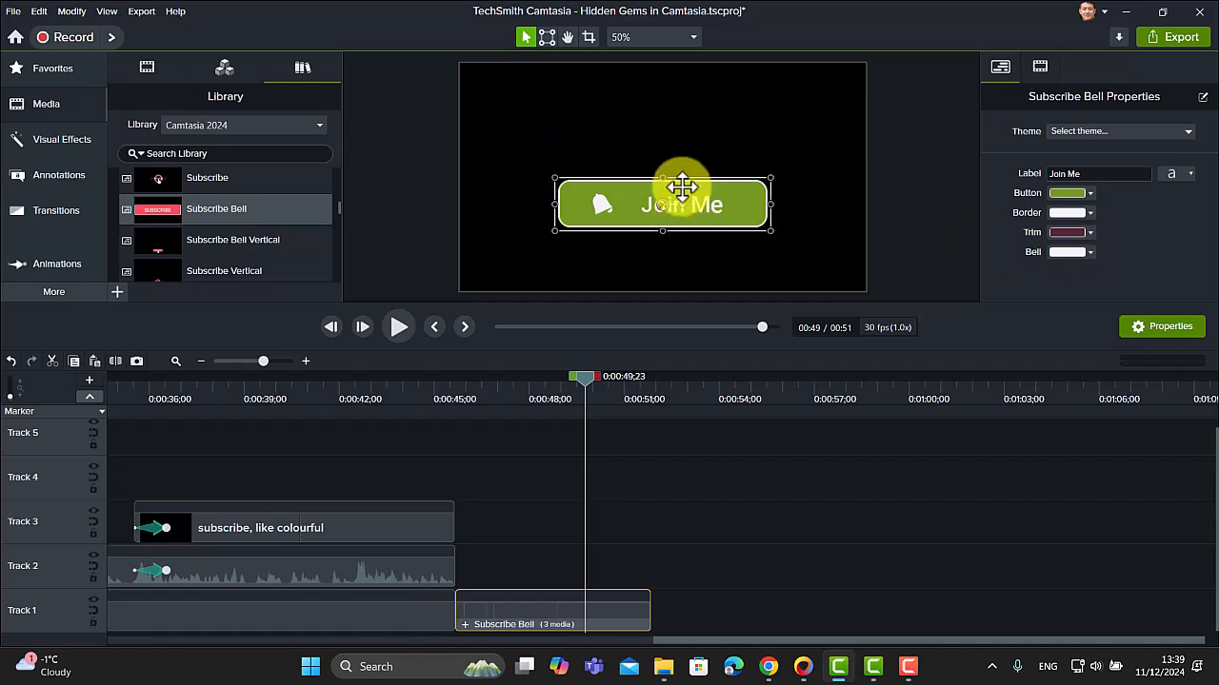
# Enlarge the Join Me button slightly on the canvas and preview its animation from about 0:00:45;12.
pyautogui.moveTo(772, 179); pyautogui.dragTo(815, 167)
pyautogui.moveTo(585, 379); pyautogui.dragTo(446, 385)
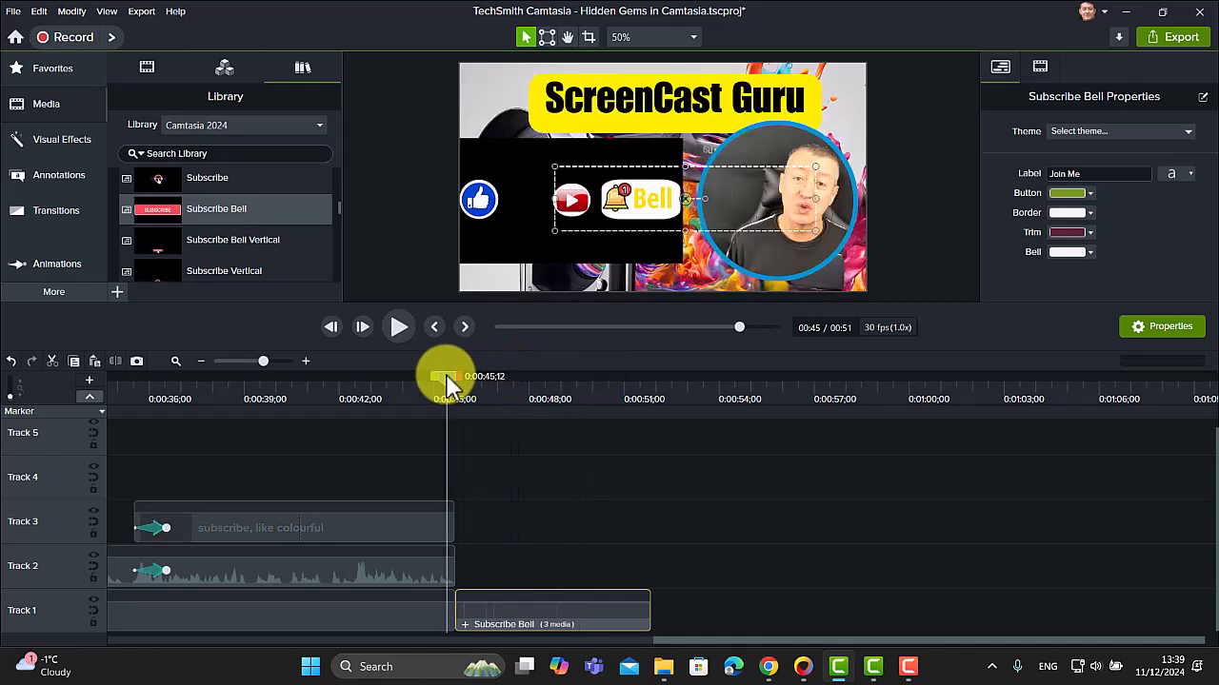
pyautogui.click(404, 332)
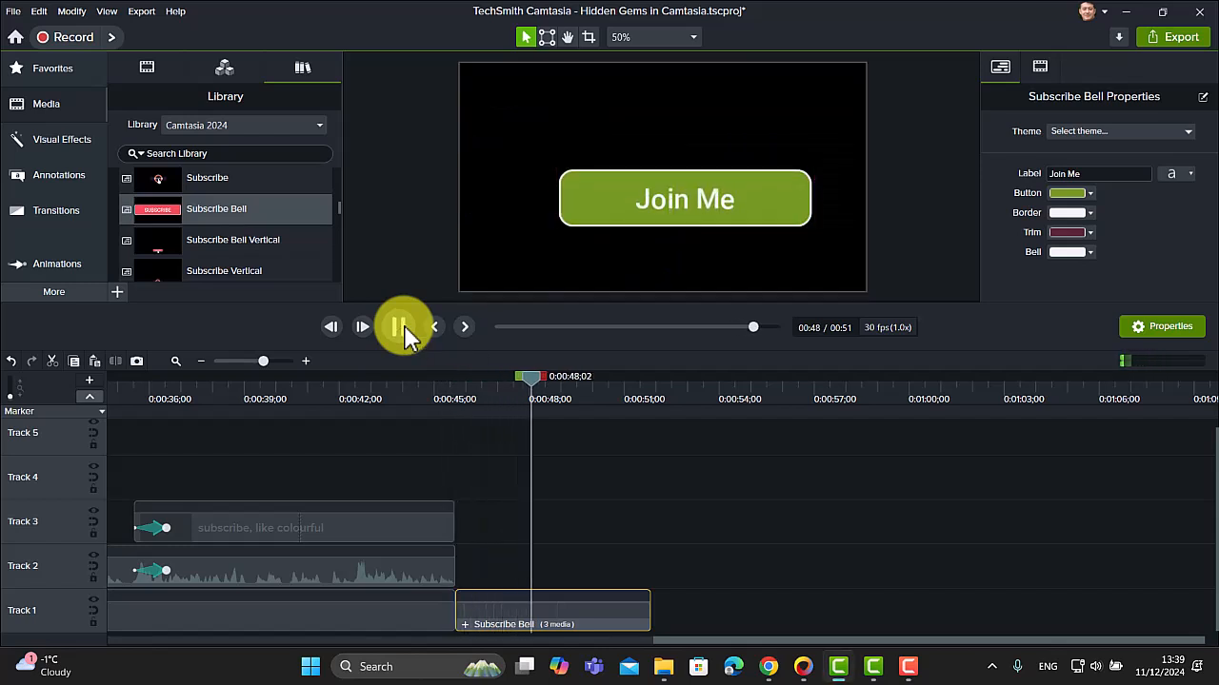
pyautogui.click(400, 331)
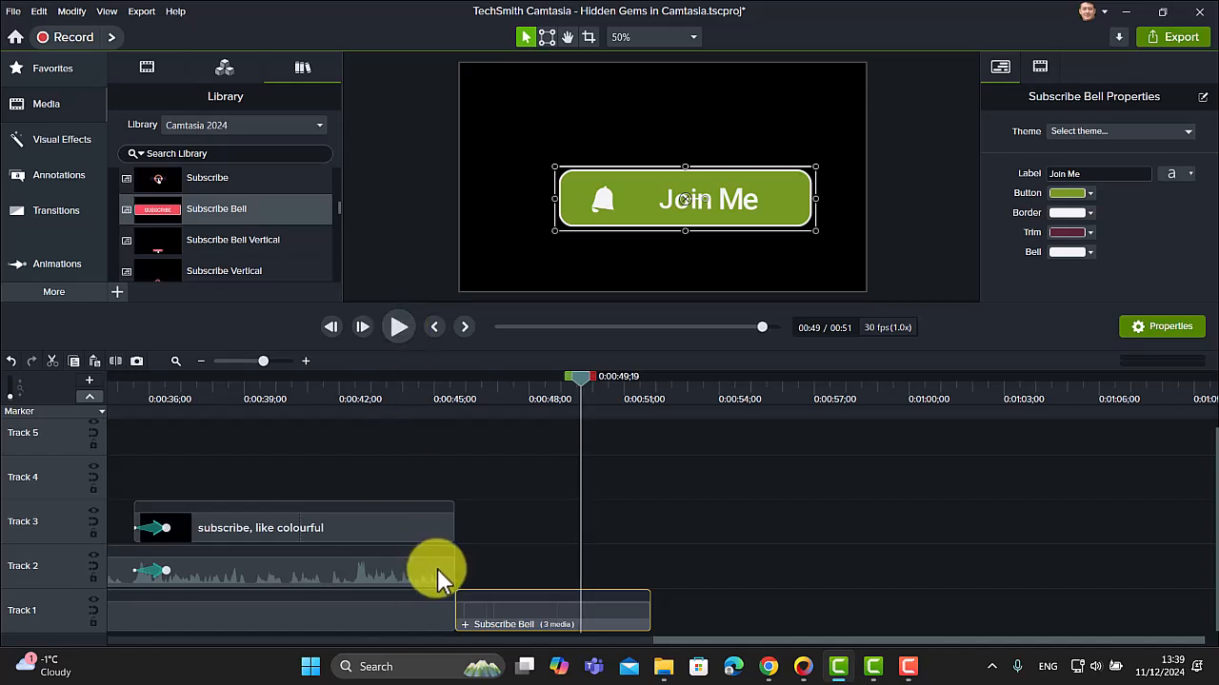
# Move the Subscribe Bell clip to Track 2 and place the Hip-Hop-Chambers-88-BPM audio beneath it on Track 1.
pyautogui.moveTo(508, 615); pyautogui.dragTo(511, 568)
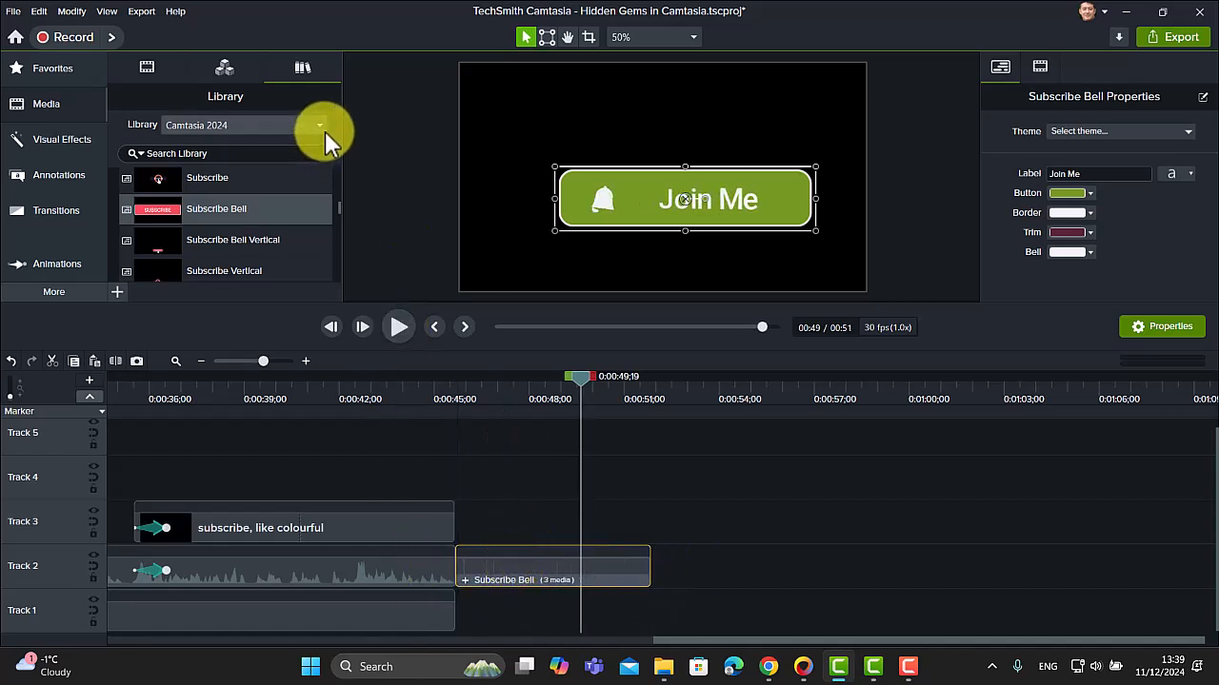
pyautogui.scroll(1, 337, 208)
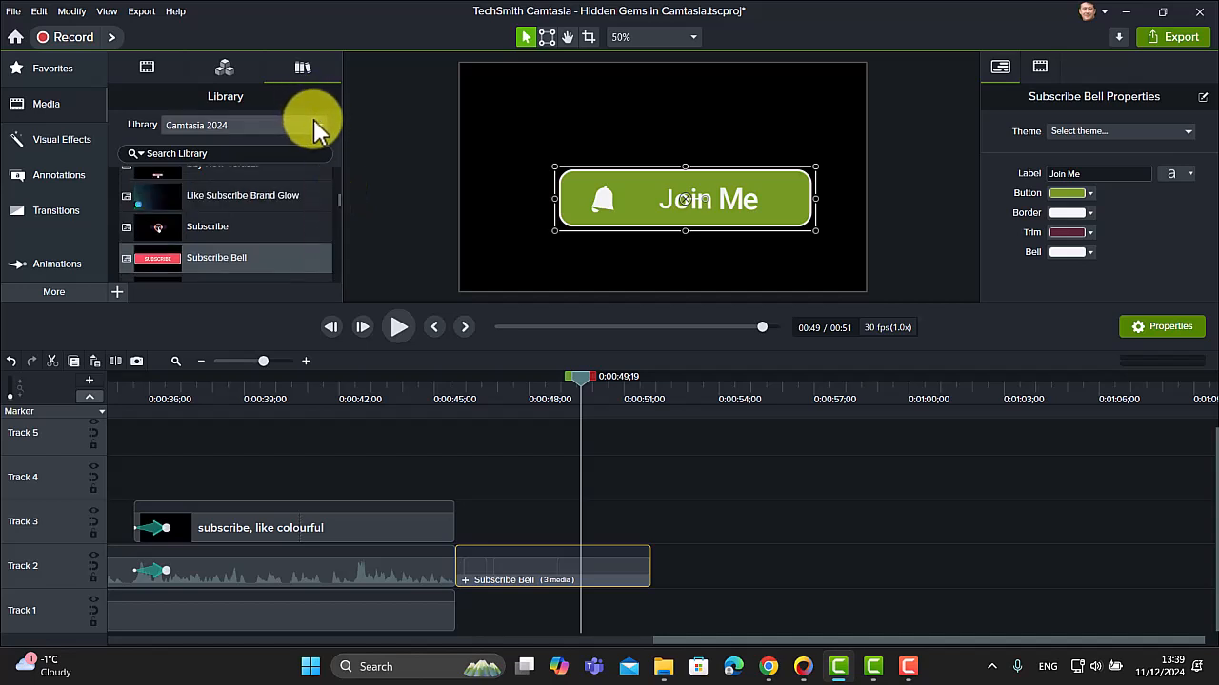
pyautogui.scroll(2, 338, 201)
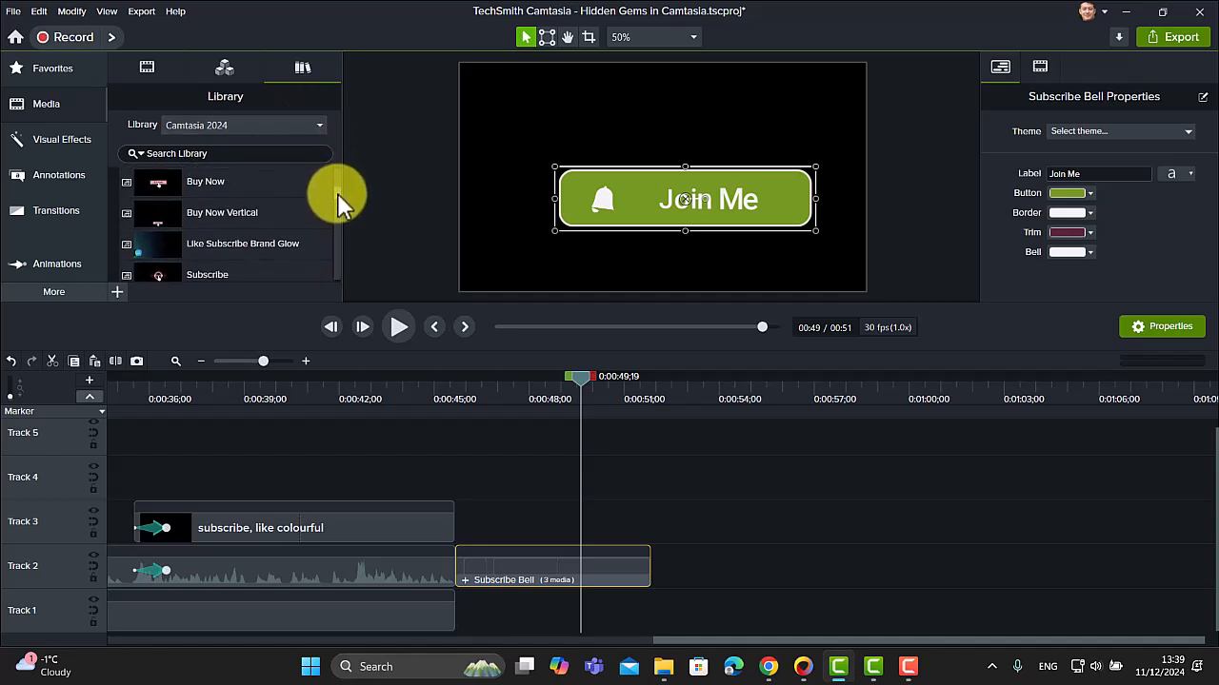
pyautogui.scroll(2, 337, 191)
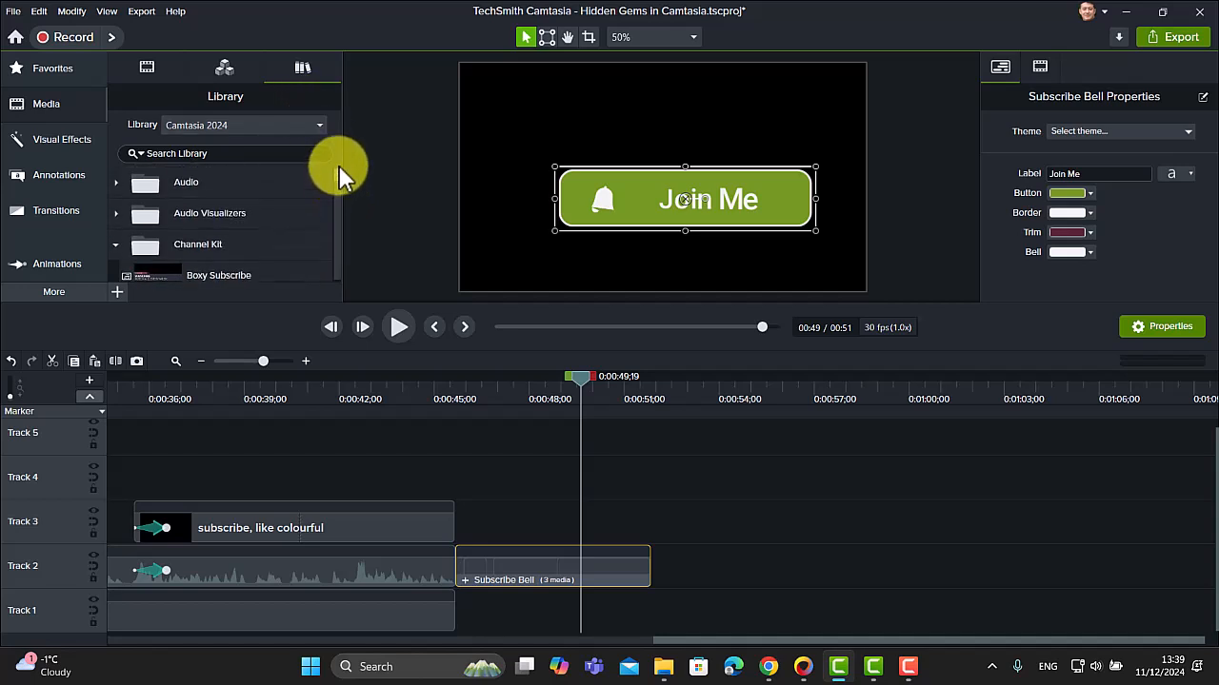
pyautogui.click(117, 182)
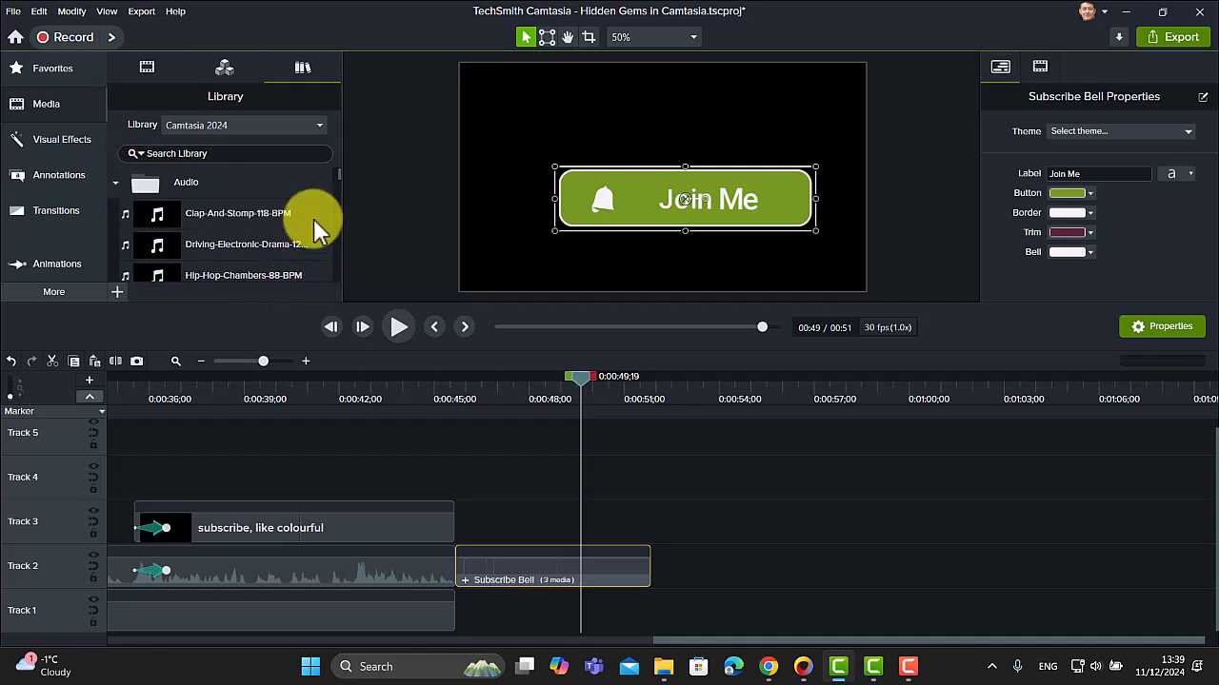
pyautogui.scroll(-1, 341, 180)
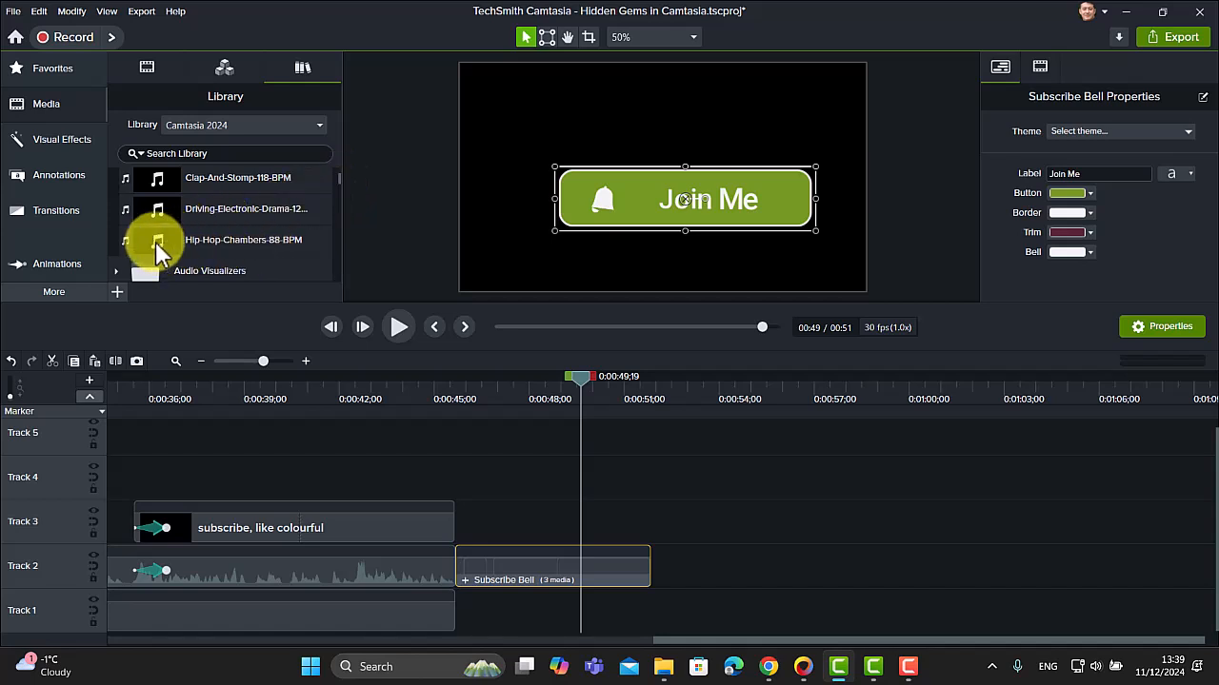
pyautogui.moveTo(156, 238); pyautogui.dragTo(459, 604)
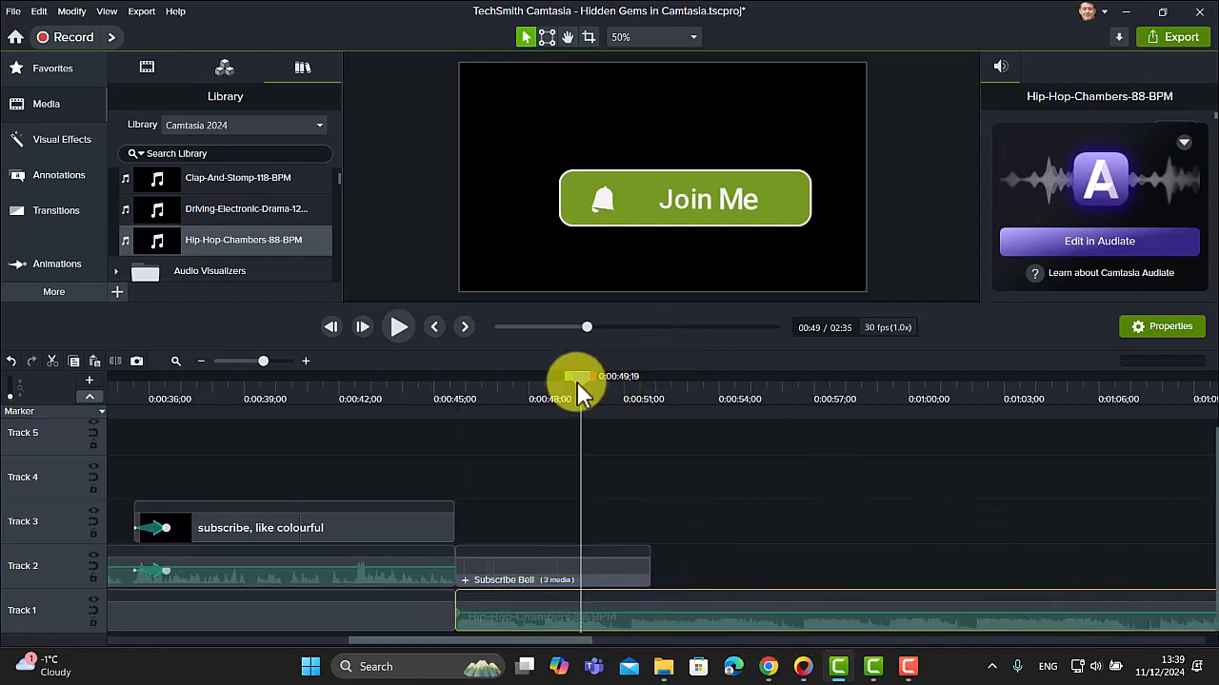
# Split the Hip-Hop-Chambers-88-BPM audio at 0:00:51;23, where the Subscribe Bell clip ends, and delete the excess part.
pyautogui.moveTo(578, 390); pyautogui.dragTo(648, 413)
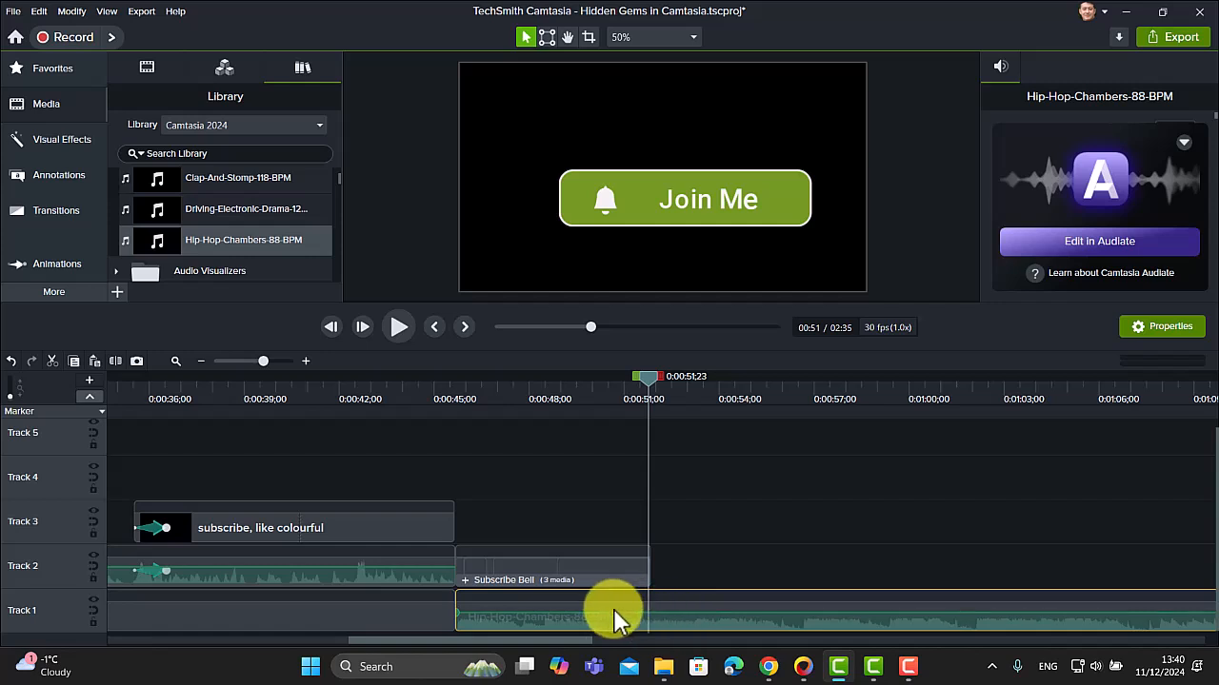
pyautogui.click(115, 362)
pyautogui.click(838, 624)
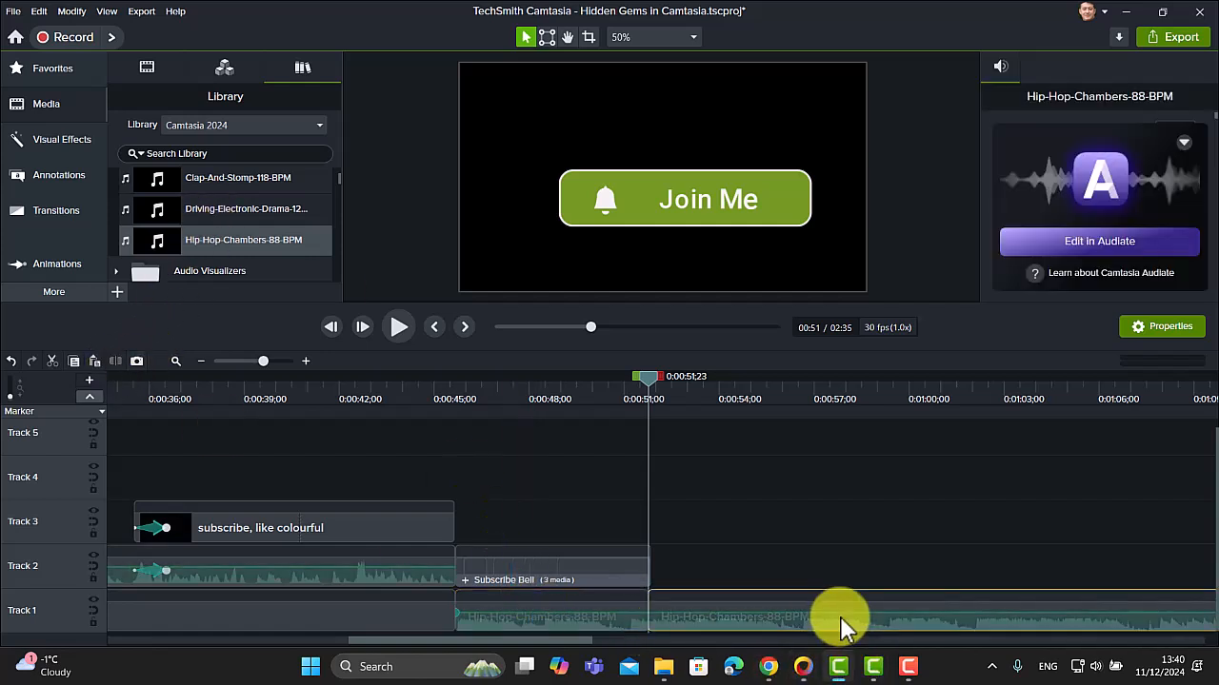
pyautogui.press('Delete')
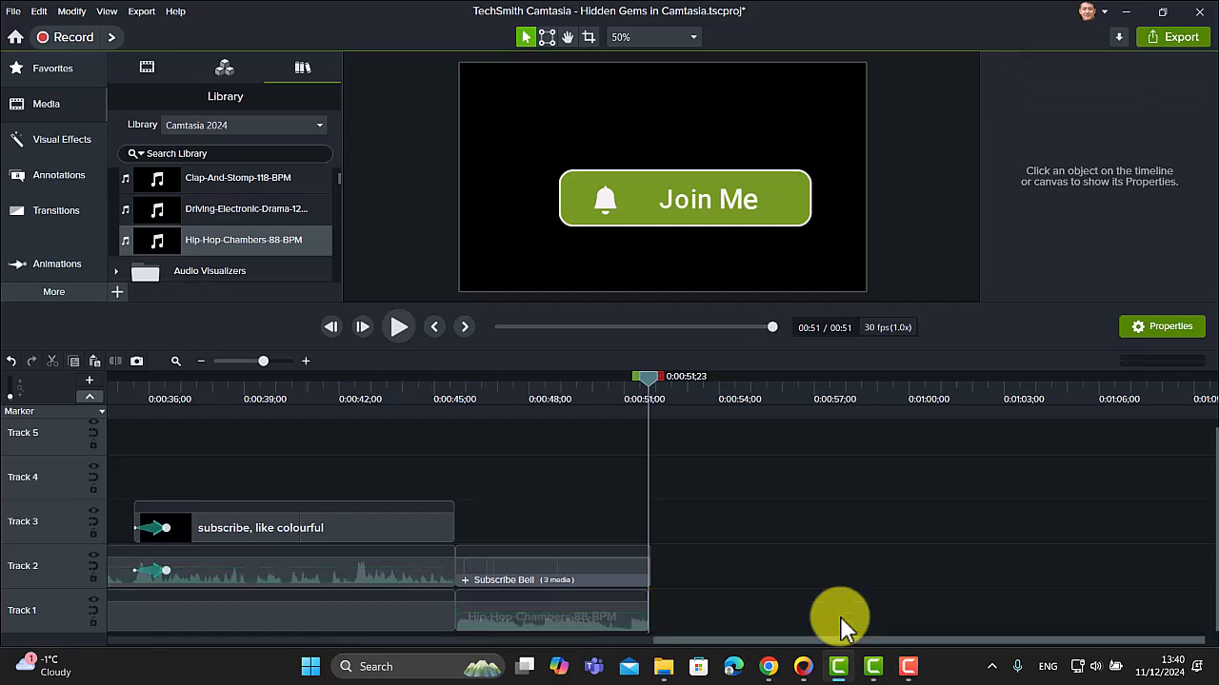
# Apply the Fade Out audio effect to the Hip-Hop-Chambers-88-BPM clip on Track 1.
pyautogui.moveTo(643, 378); pyautogui.dragTo(610, 375)
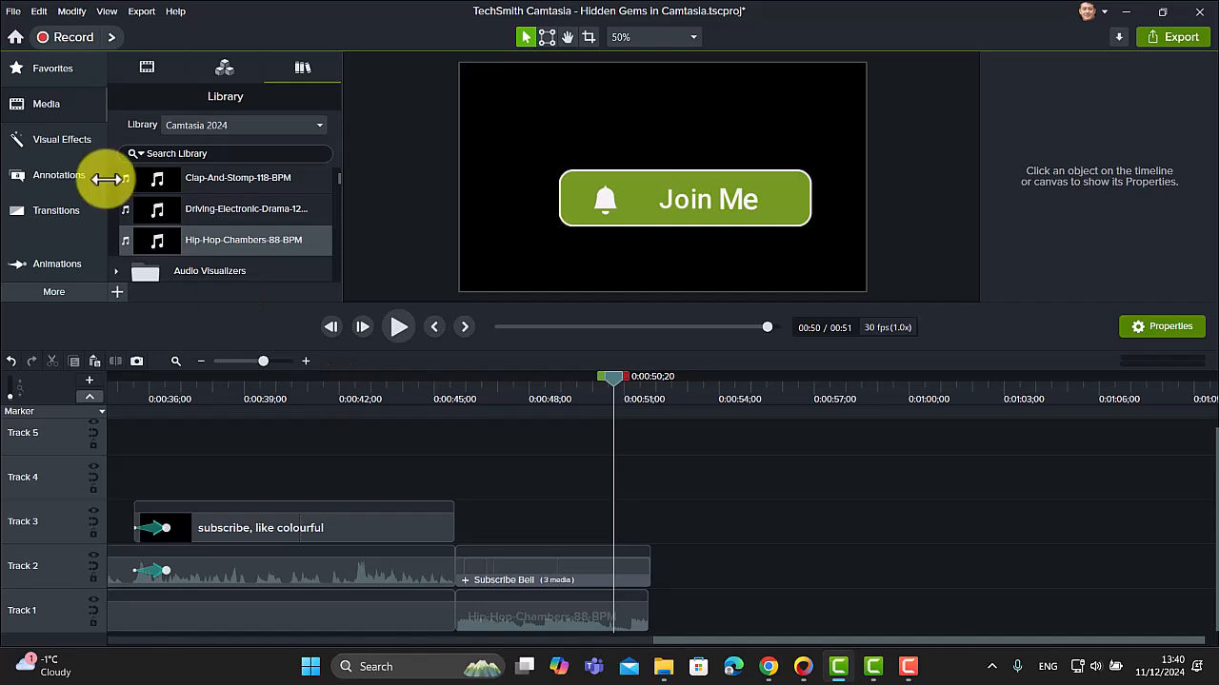
pyautogui.click(61, 294)
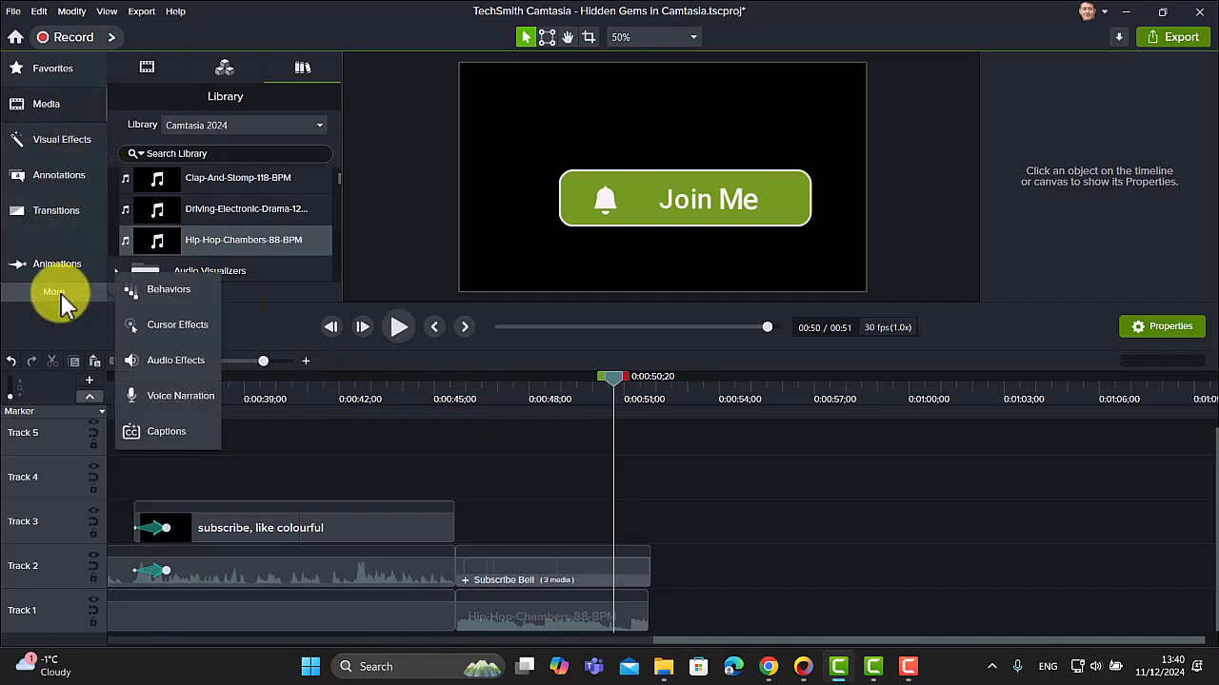
pyautogui.click(169, 359)
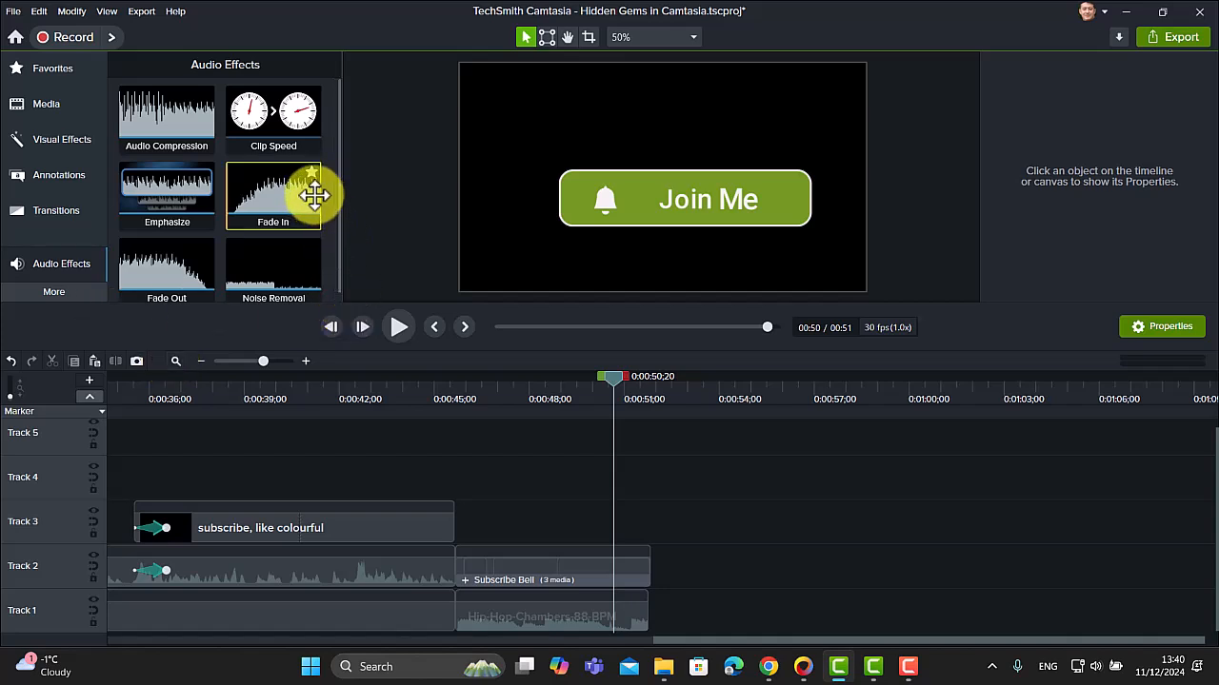
pyautogui.moveTo(338, 210); pyautogui.dragTo(628, 606)
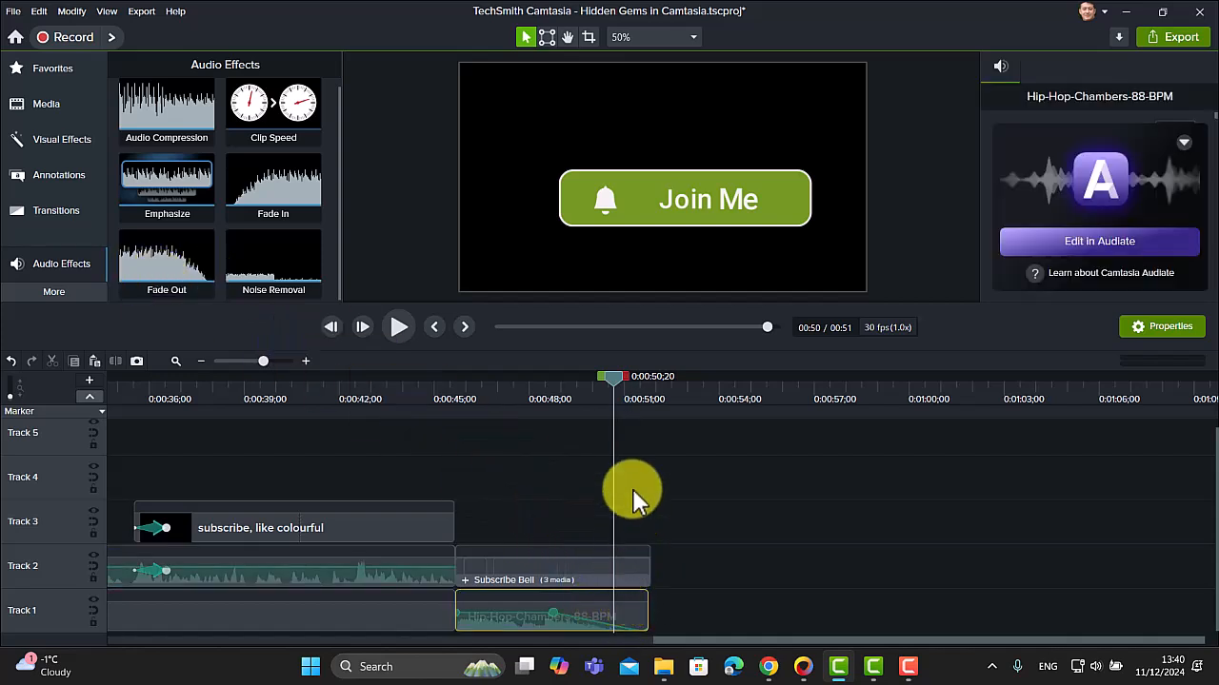
# Play back the end of the video to check the Join Me button with the fading music.
pyautogui.moveTo(616, 377); pyautogui.dragTo(433, 380)
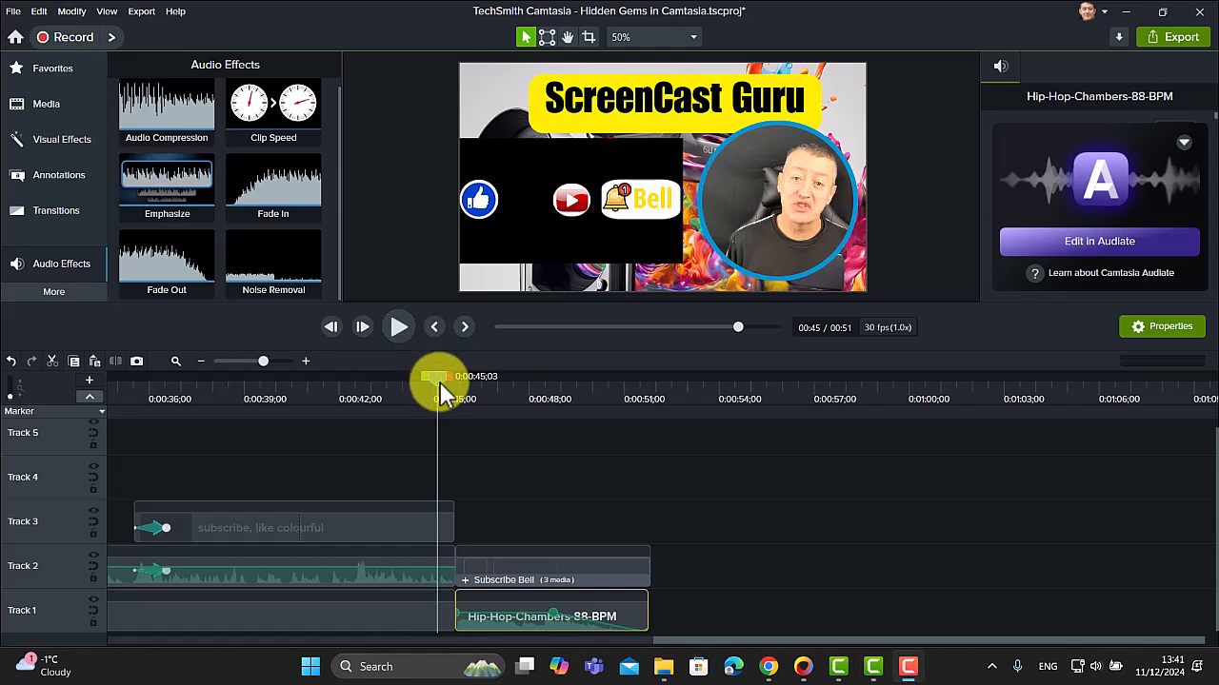
pyautogui.moveTo(440, 382); pyautogui.dragTo(456, 397)
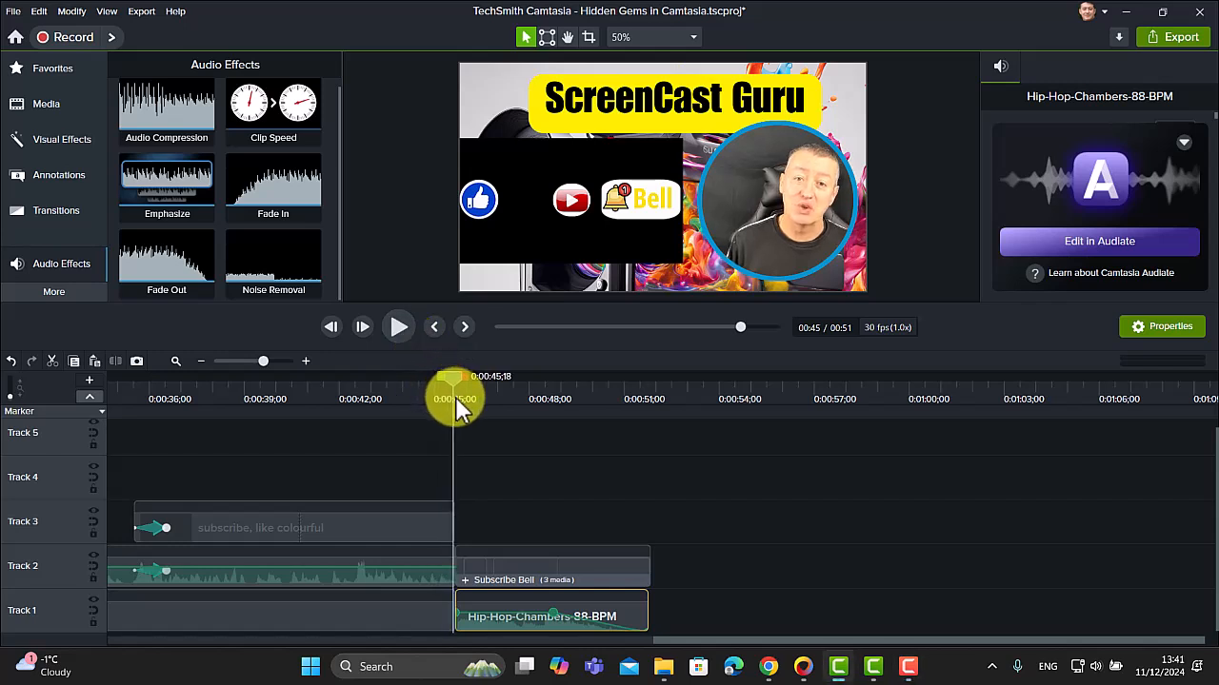
pyautogui.click(403, 329)
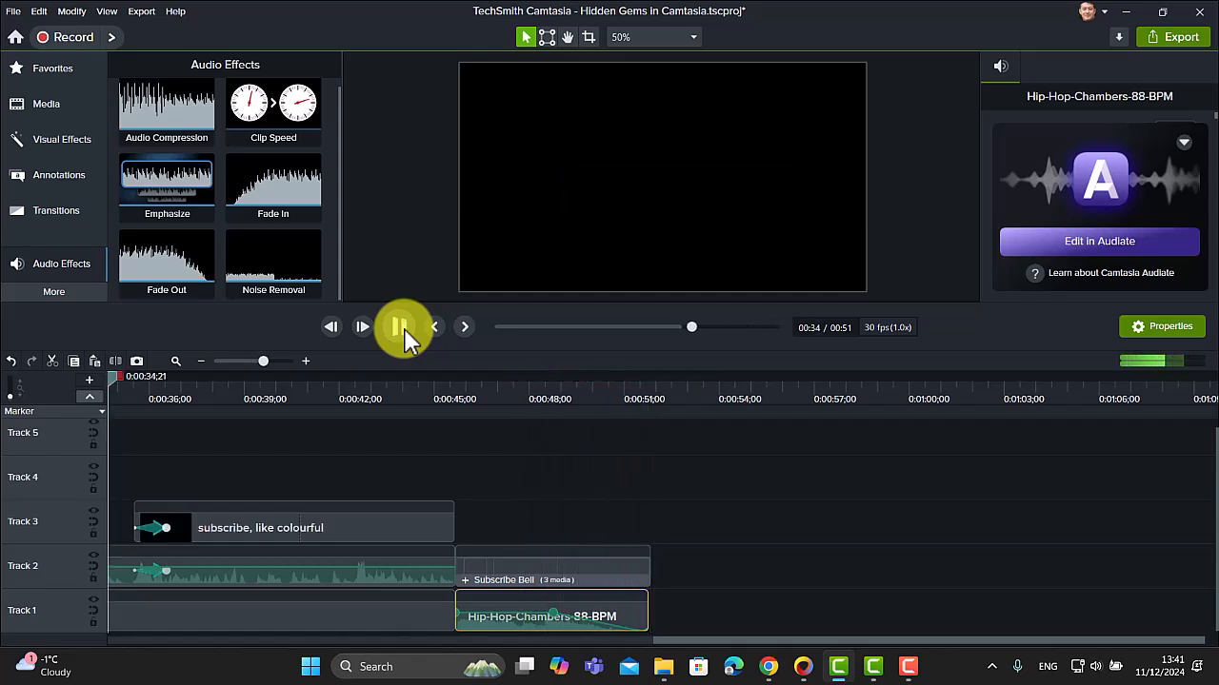
# Add the papertriangles clip from the Camtasia 2024 library's Dynamic Backgrounds to Track 1, directly after the Hip-Hop-Chambers-88-BPM audio.
pyautogui.click(400, 327)
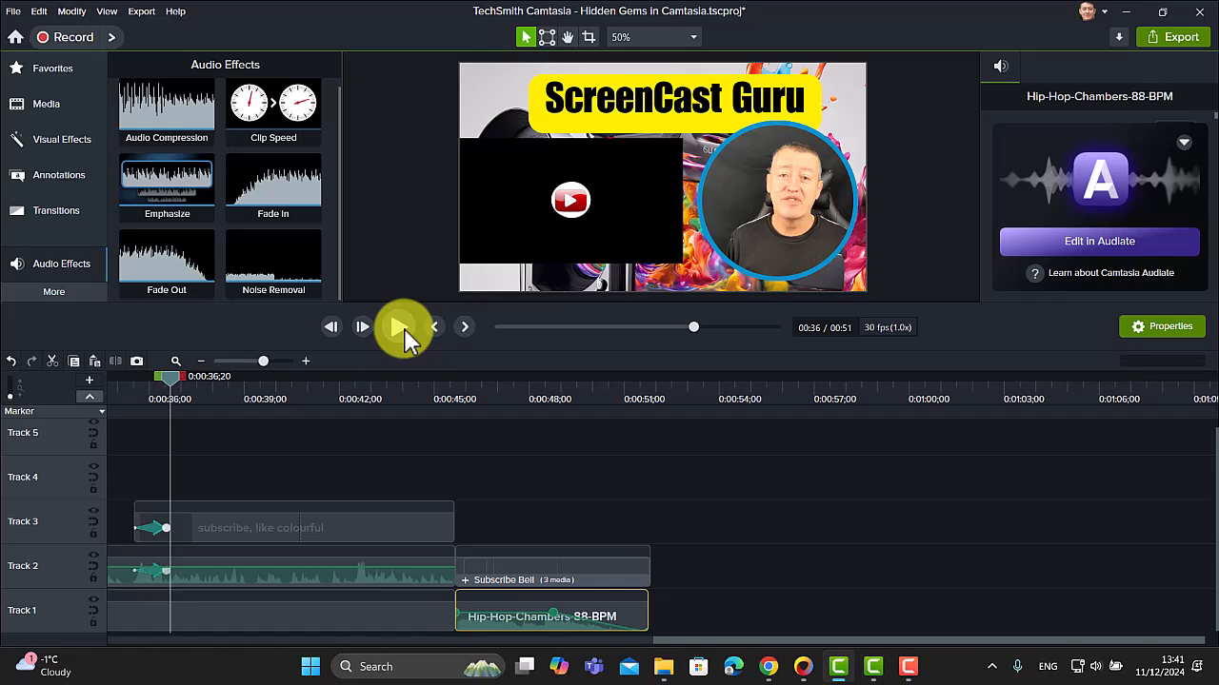
pyautogui.click(43, 105)
pyautogui.click(322, 121)
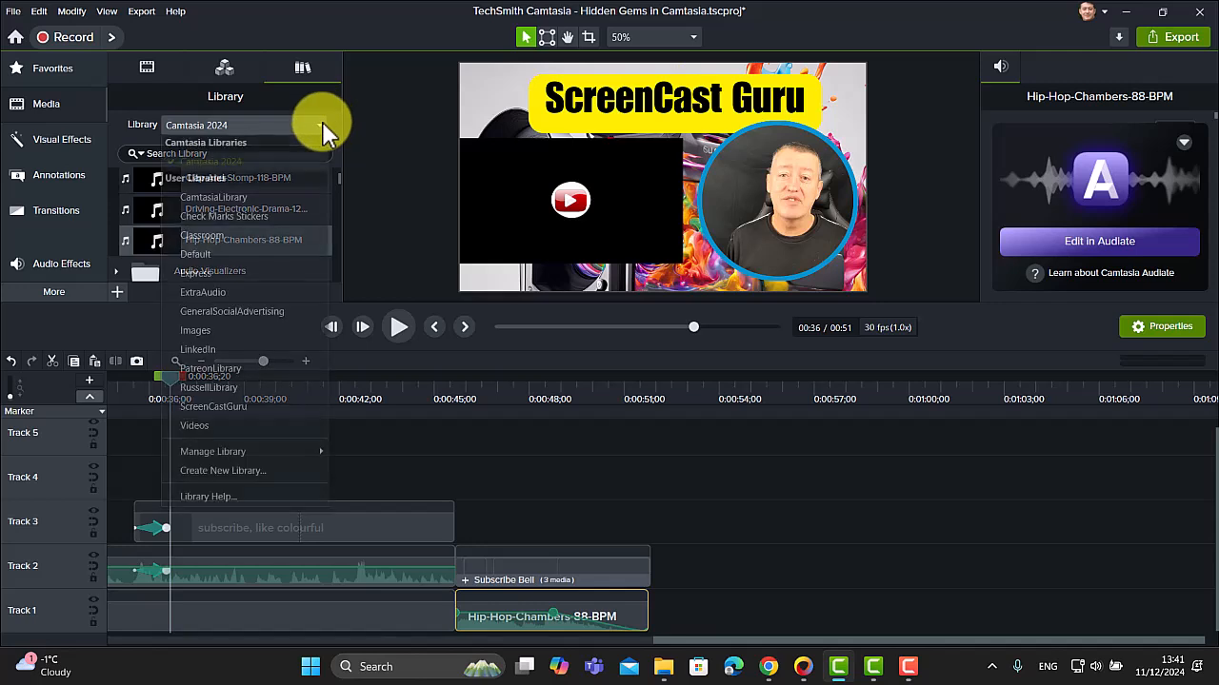
pyautogui.click(220, 161)
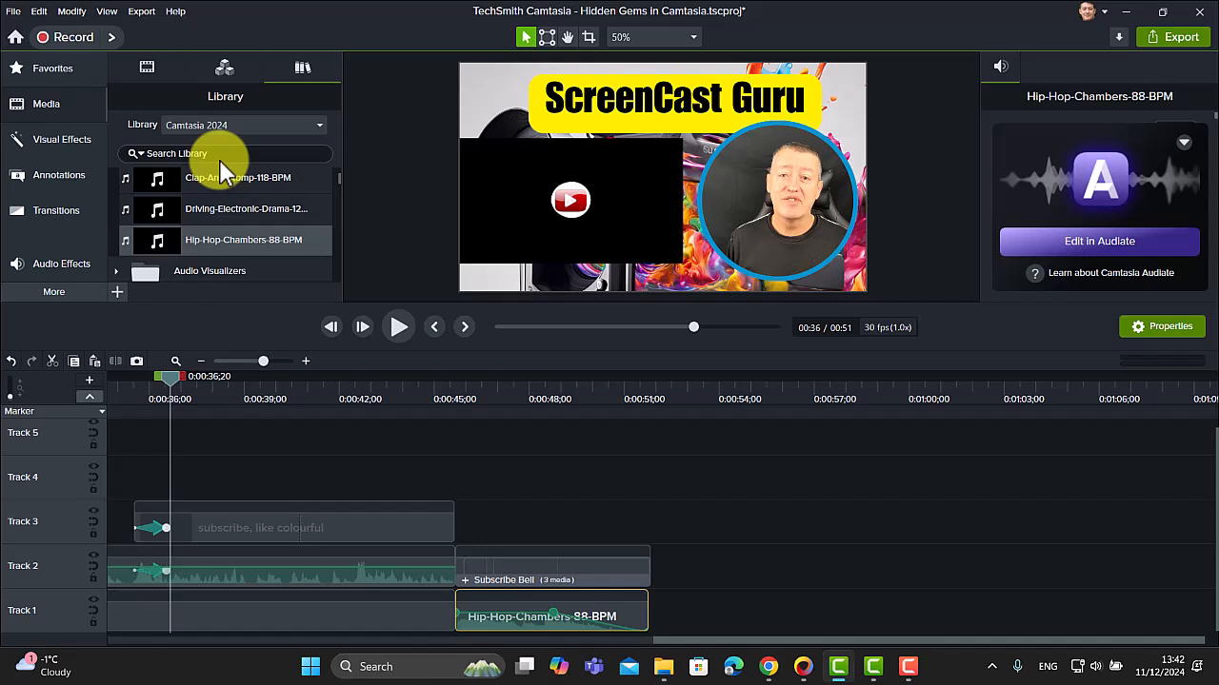
pyautogui.click(365, 165)
pyautogui.scroll(-3, 340, 182)
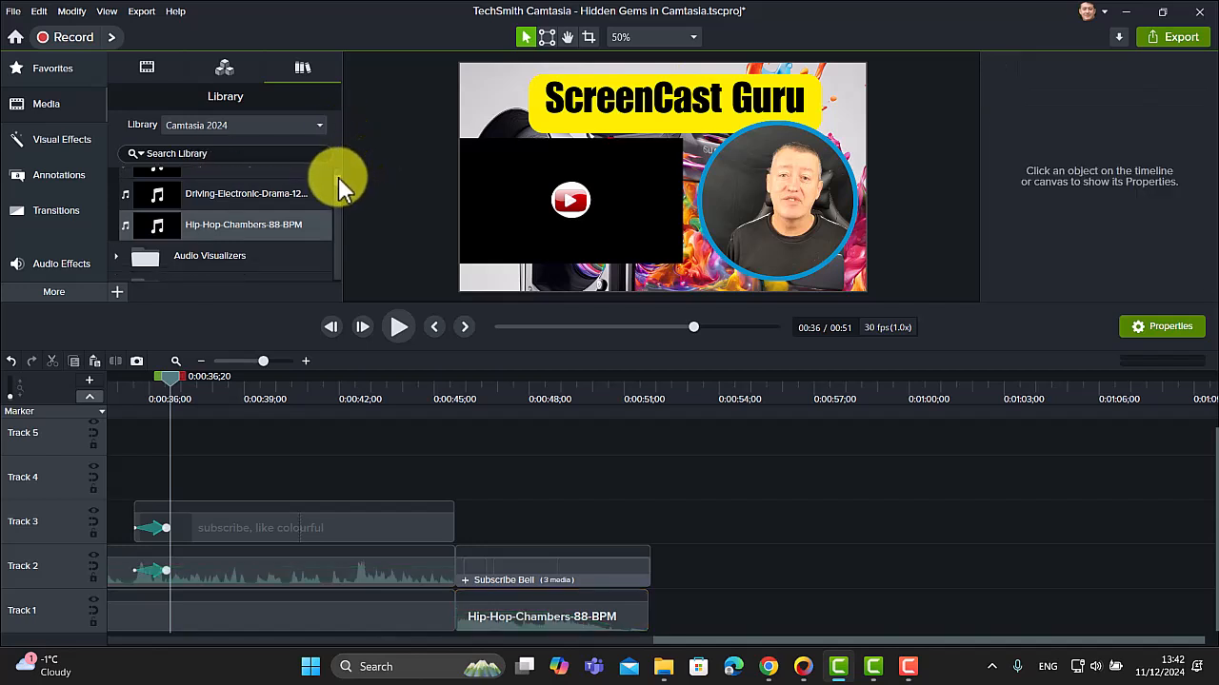
pyautogui.moveTo(336, 185); pyautogui.dragTo(339, 237)
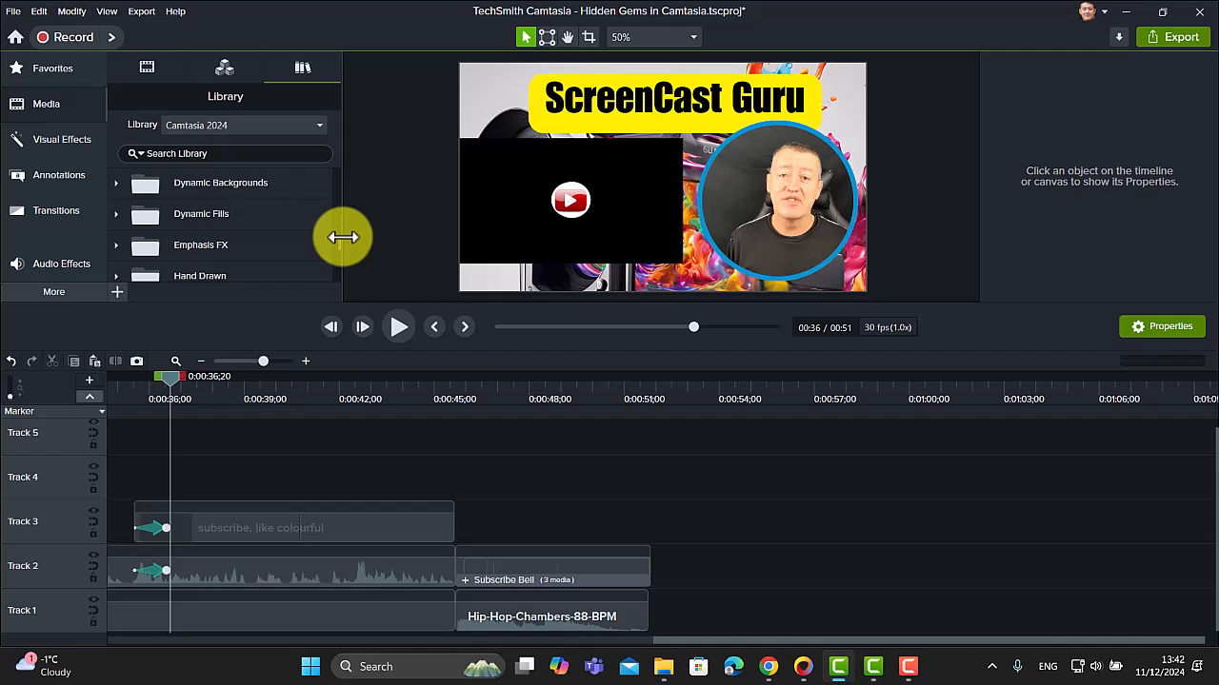
pyautogui.click(118, 182)
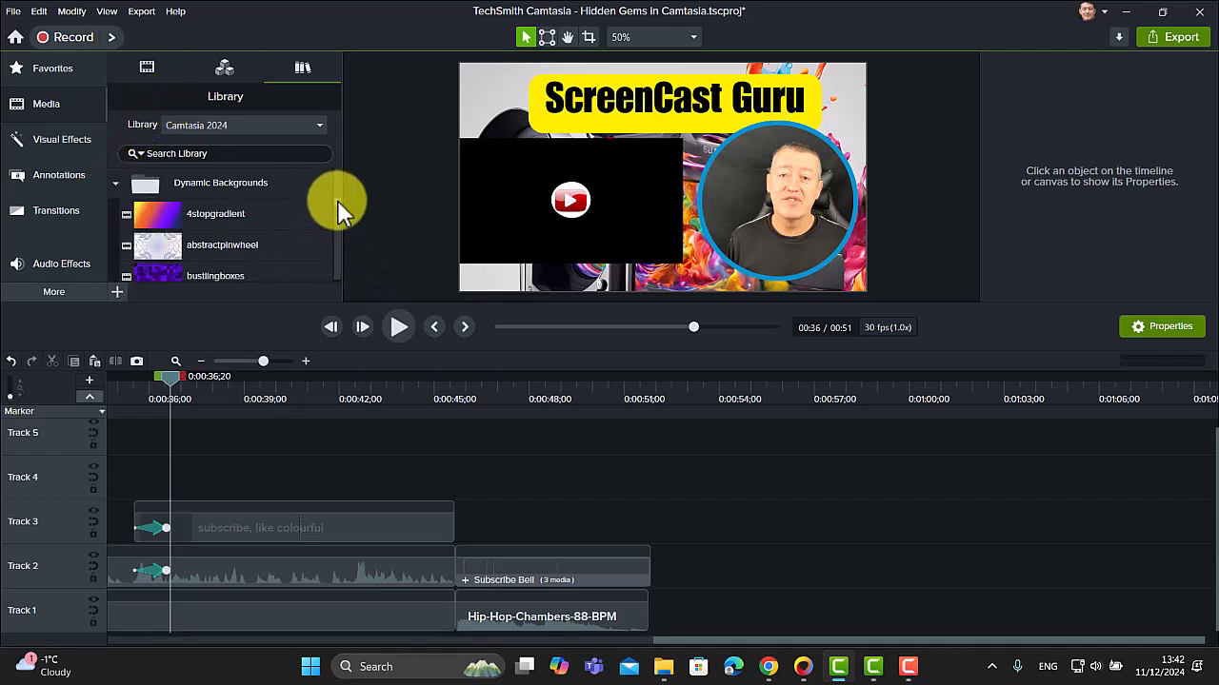
pyautogui.scroll(-5, 338, 205)
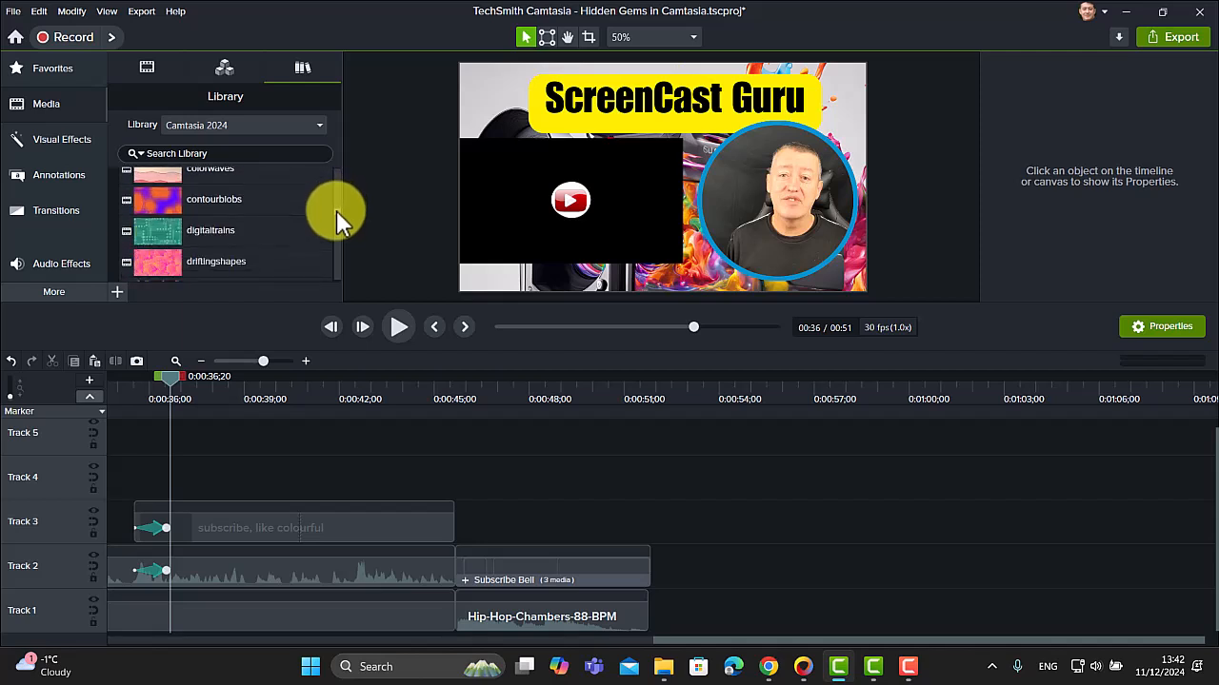
pyautogui.moveTo(336, 209); pyautogui.dragTo(337, 235)
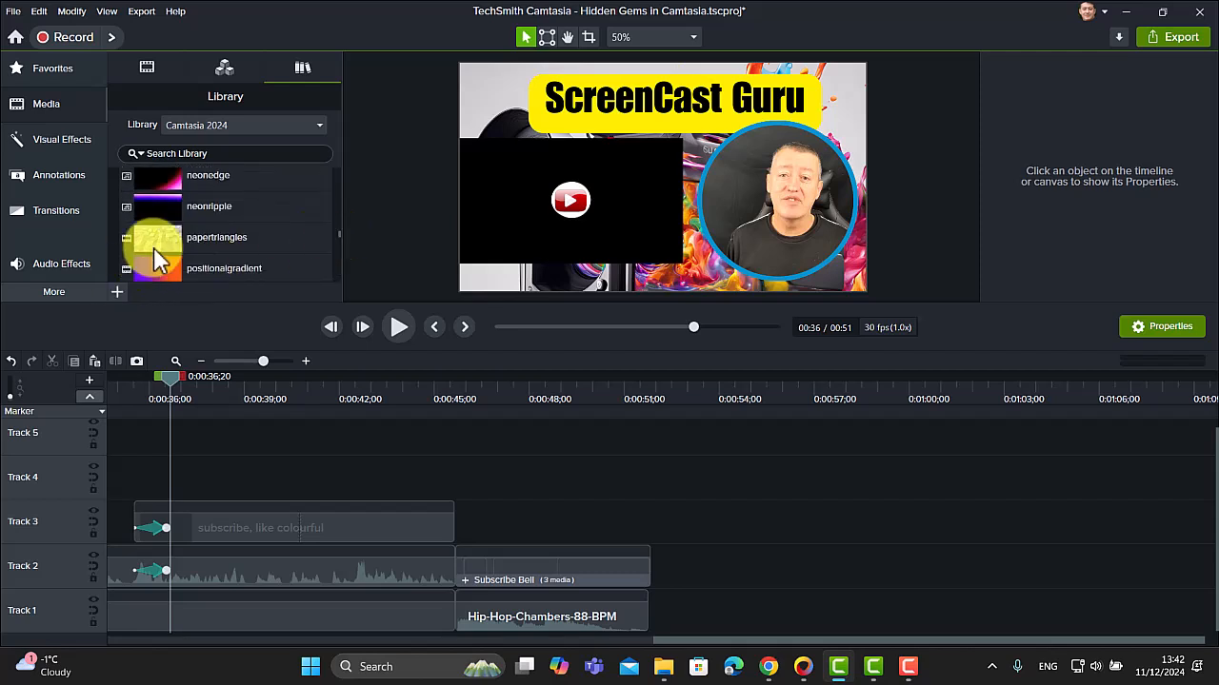
pyautogui.moveTo(158, 250); pyautogui.dragTo(643, 624)
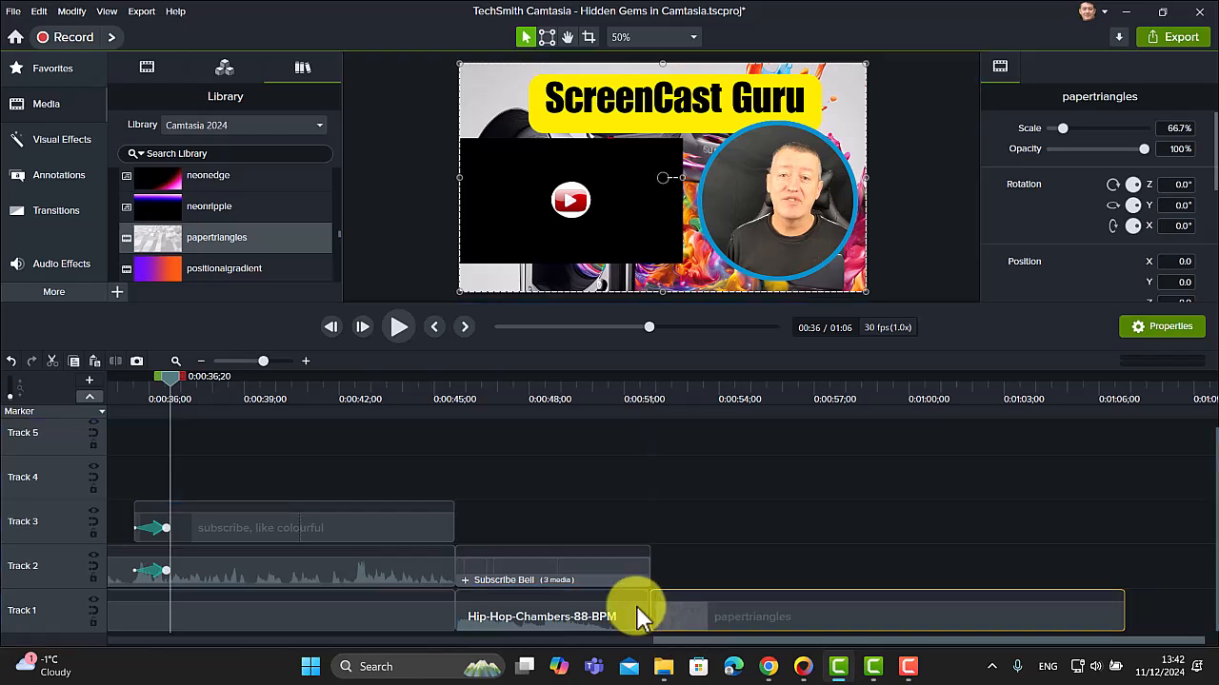
# Place a red text callout with white outline on Track 2 above the papertriangles clip and make it read "Chapter".
pyautogui.moveTo(177, 387); pyautogui.dragTo(671, 513)
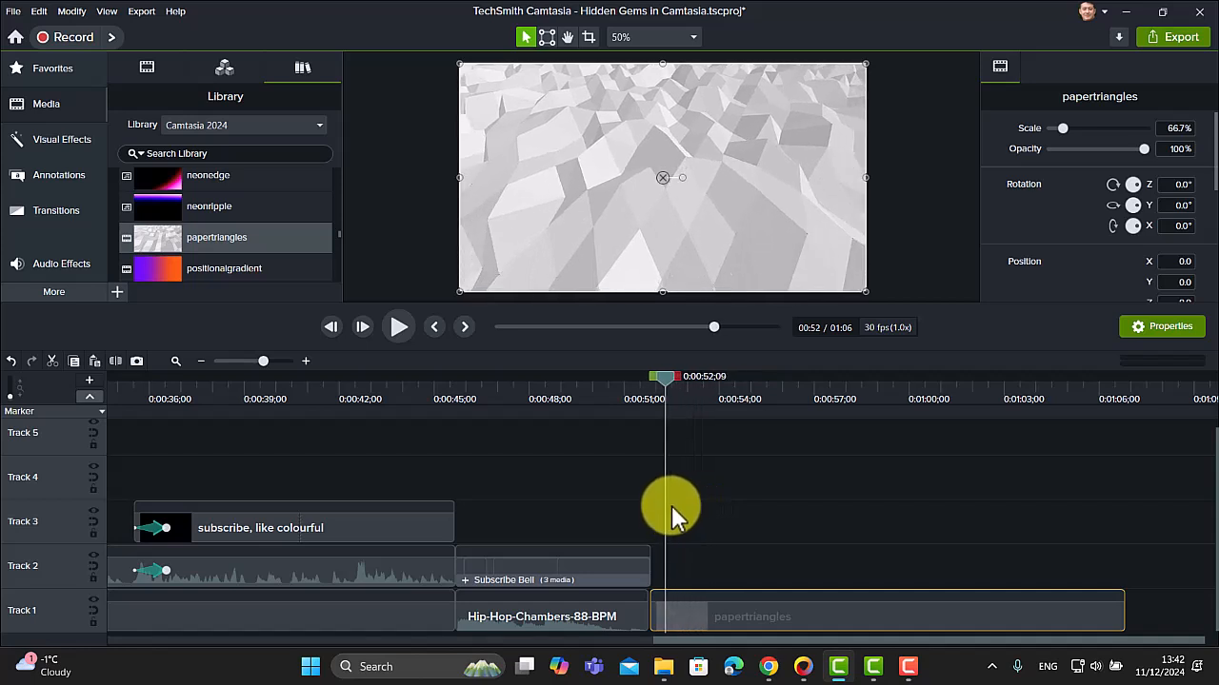
pyautogui.click(50, 181)
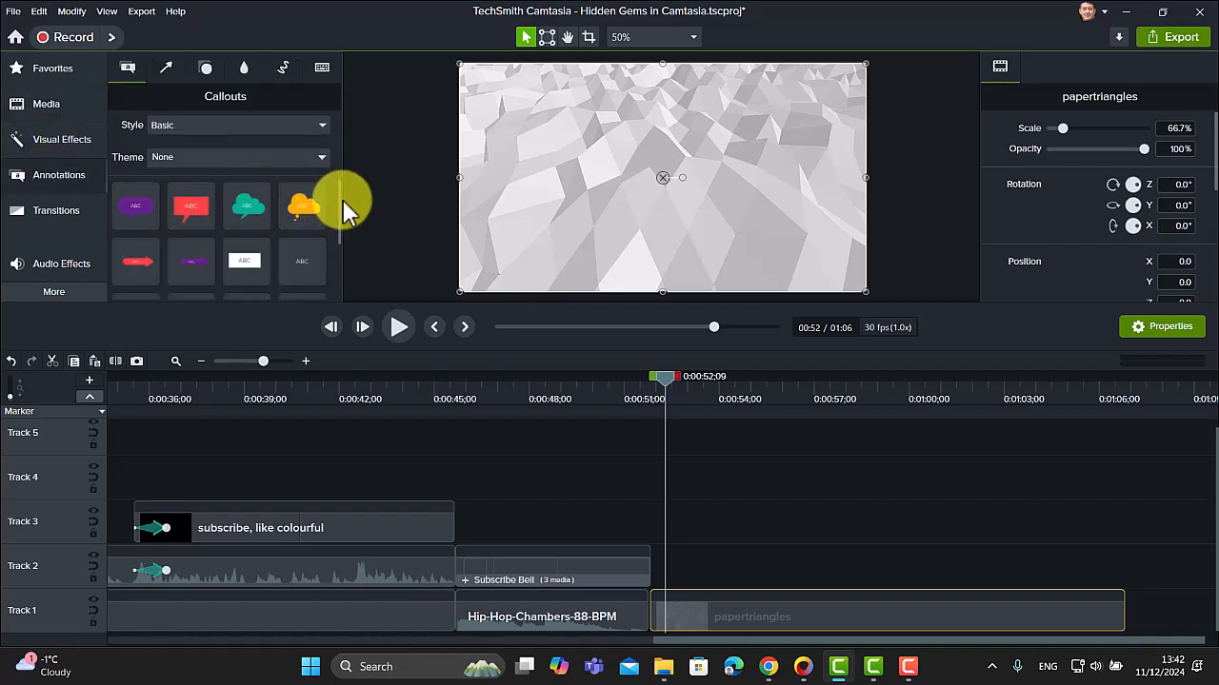
pyautogui.moveTo(339, 202); pyautogui.dragTo(318, 264)
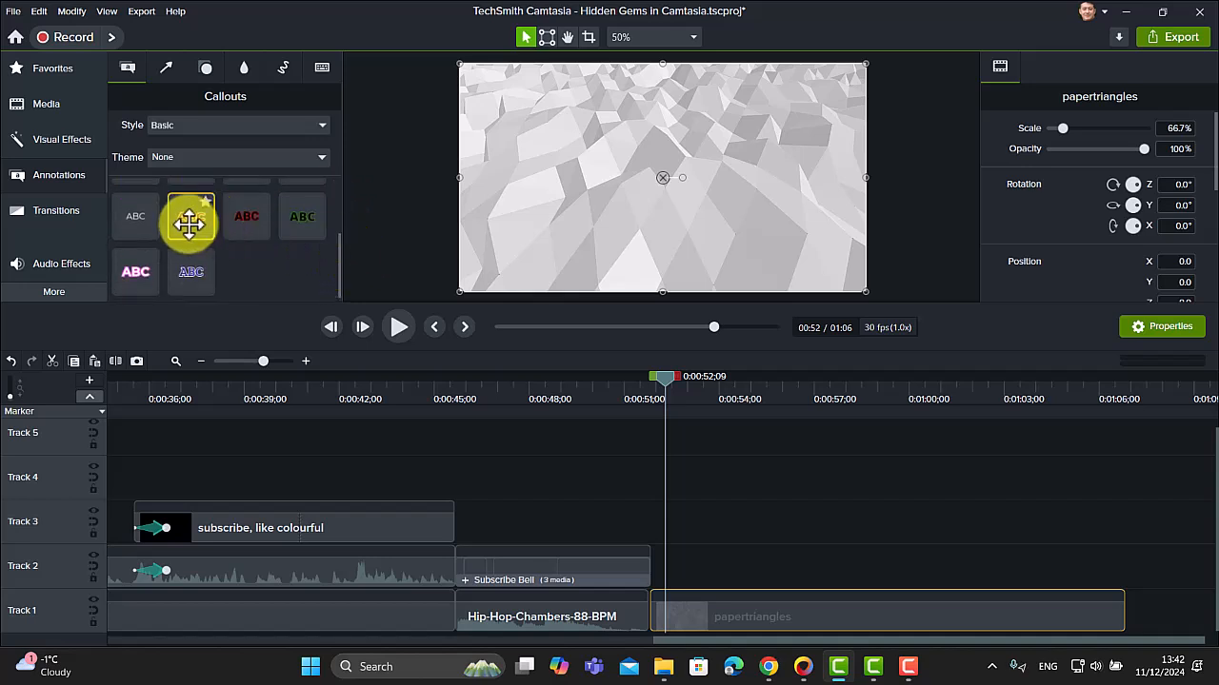
pyautogui.moveTo(189, 222); pyautogui.dragTo(644, 562)
pyautogui.doubleClick(693, 200)
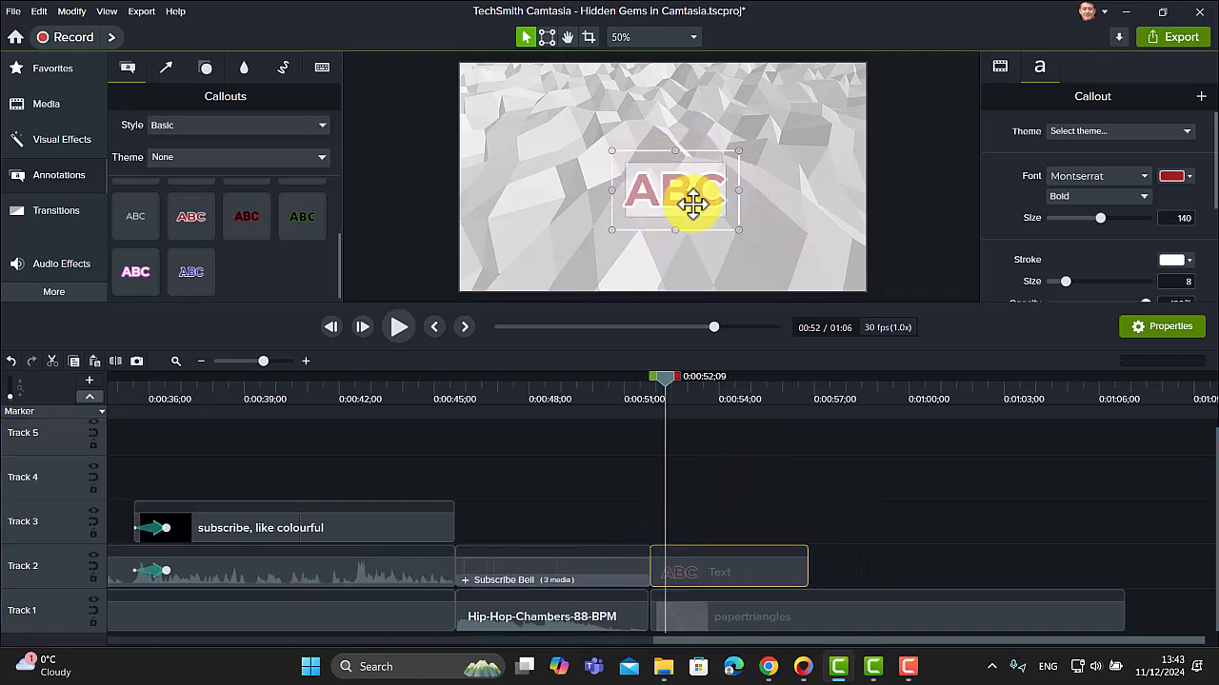
pyautogui.write('Chapter')
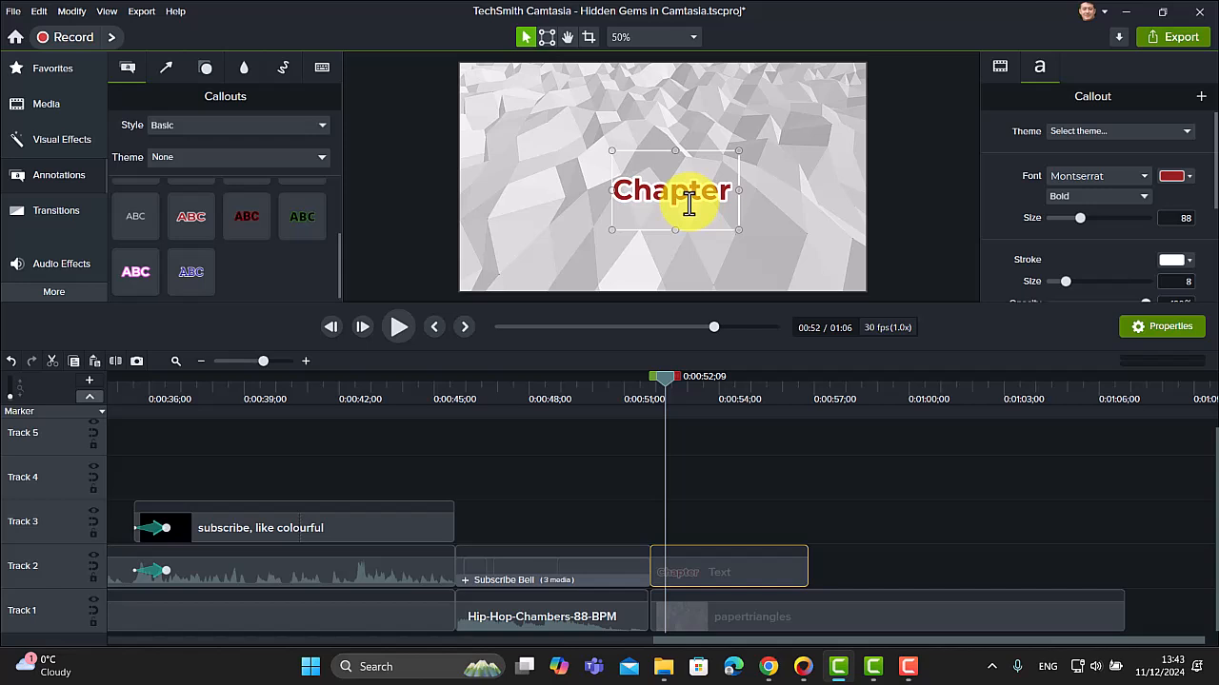
# Trim the papertriangles clip to end with the text callout and centre the callout on the canvas.
pyautogui.click(1040, 617)
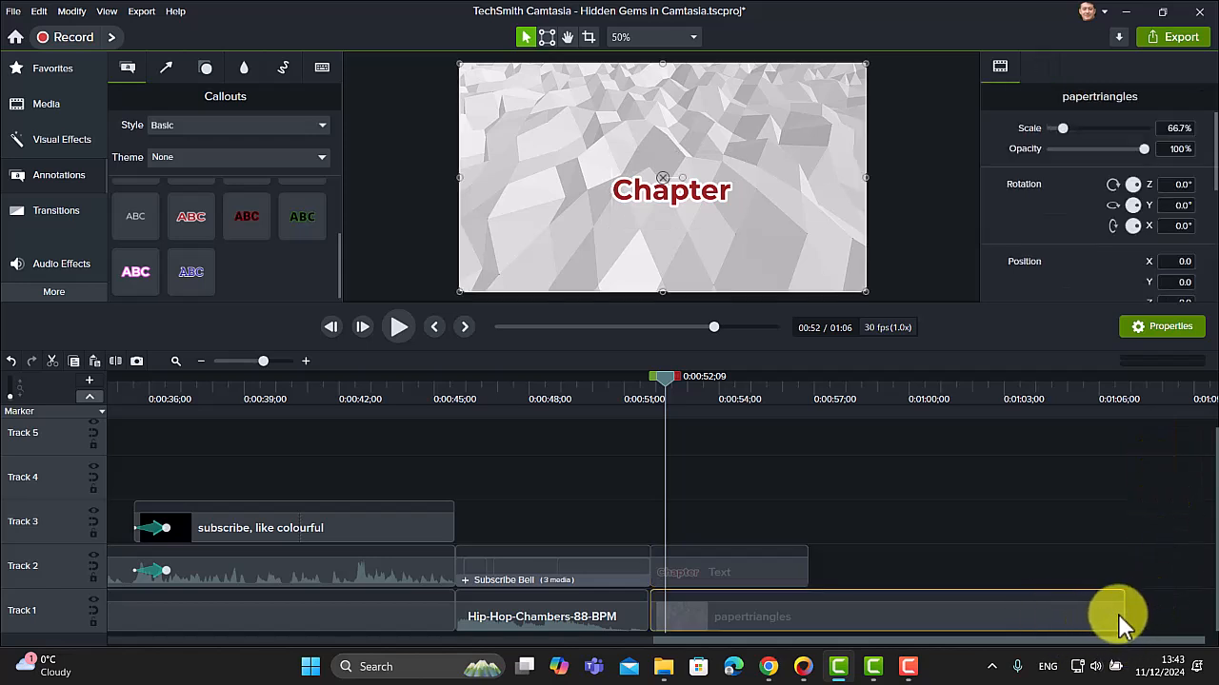
pyautogui.moveTo(1119, 606); pyautogui.dragTo(808, 596)
pyautogui.click(636, 188)
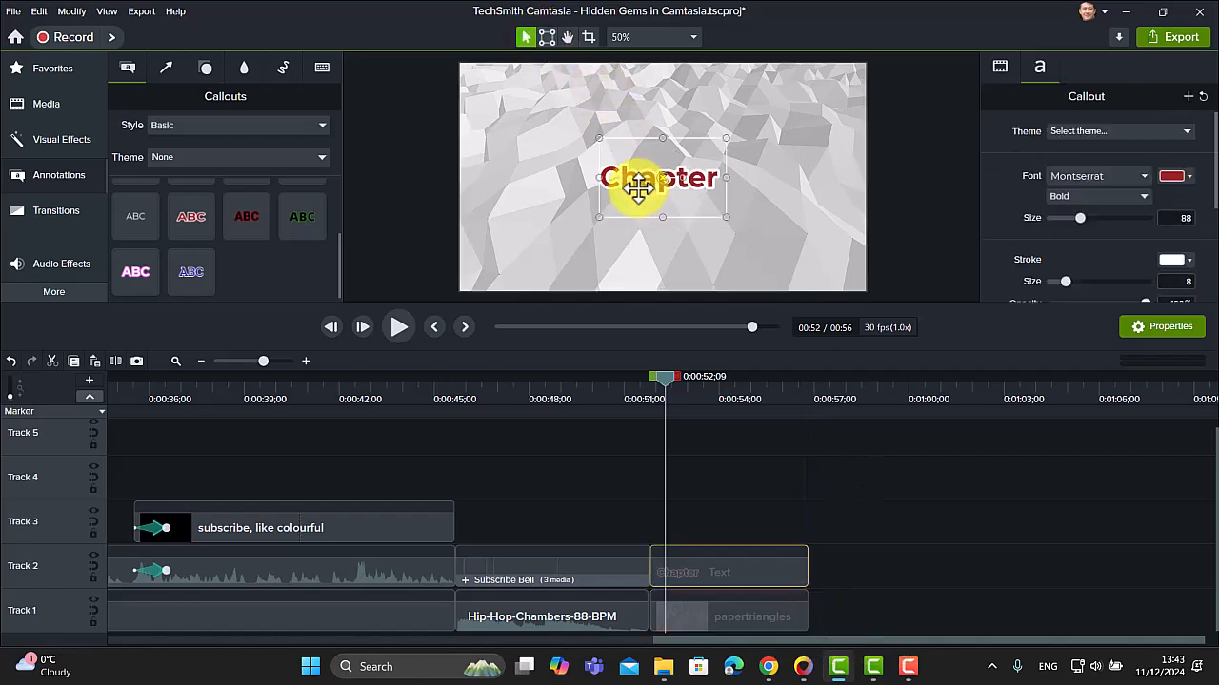
# Change the callout text to "Chapter One" and enlarge its box so the text fits on a single line.
pyautogui.doubleClick(683, 194)
pyautogui.click(712, 181)
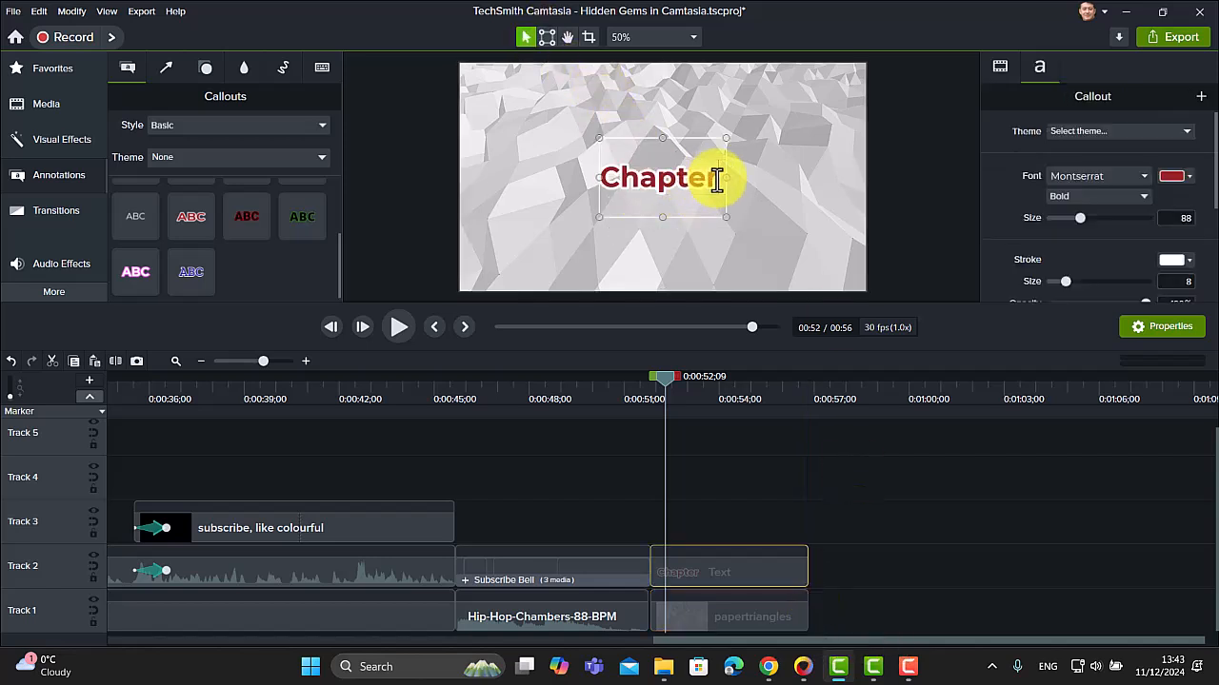
pyautogui.press('Return')
pyautogui.write('One')
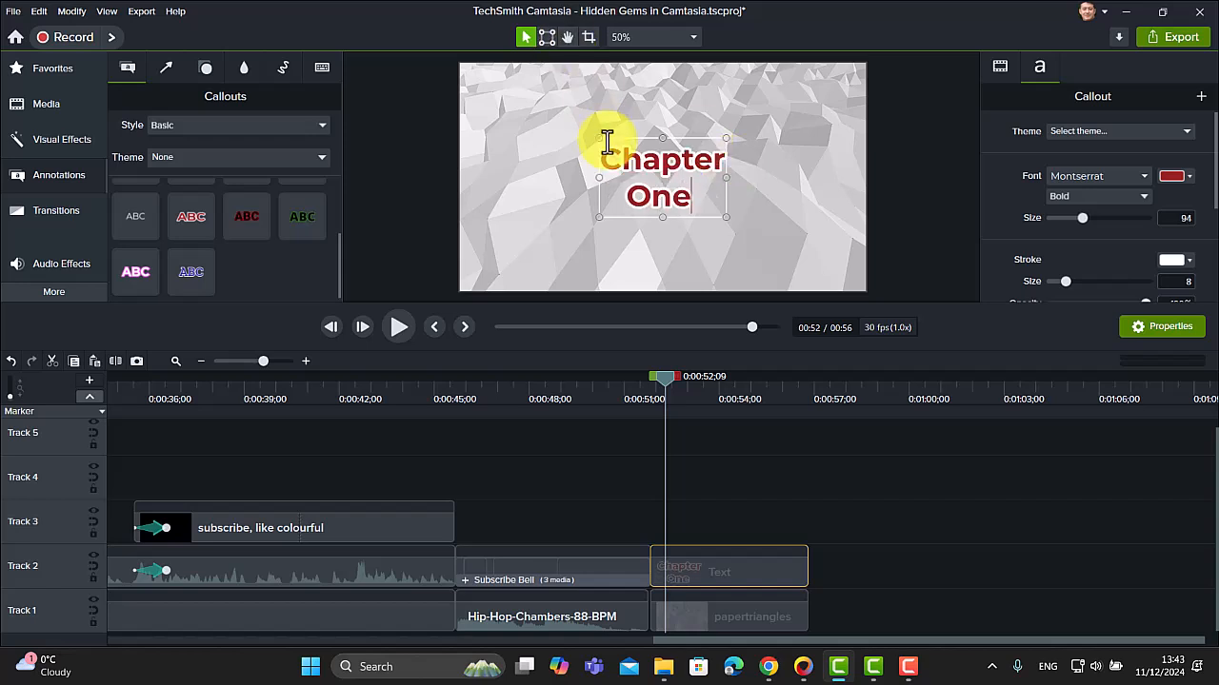
pyautogui.moveTo(590, 131); pyautogui.dragTo(653, 163)
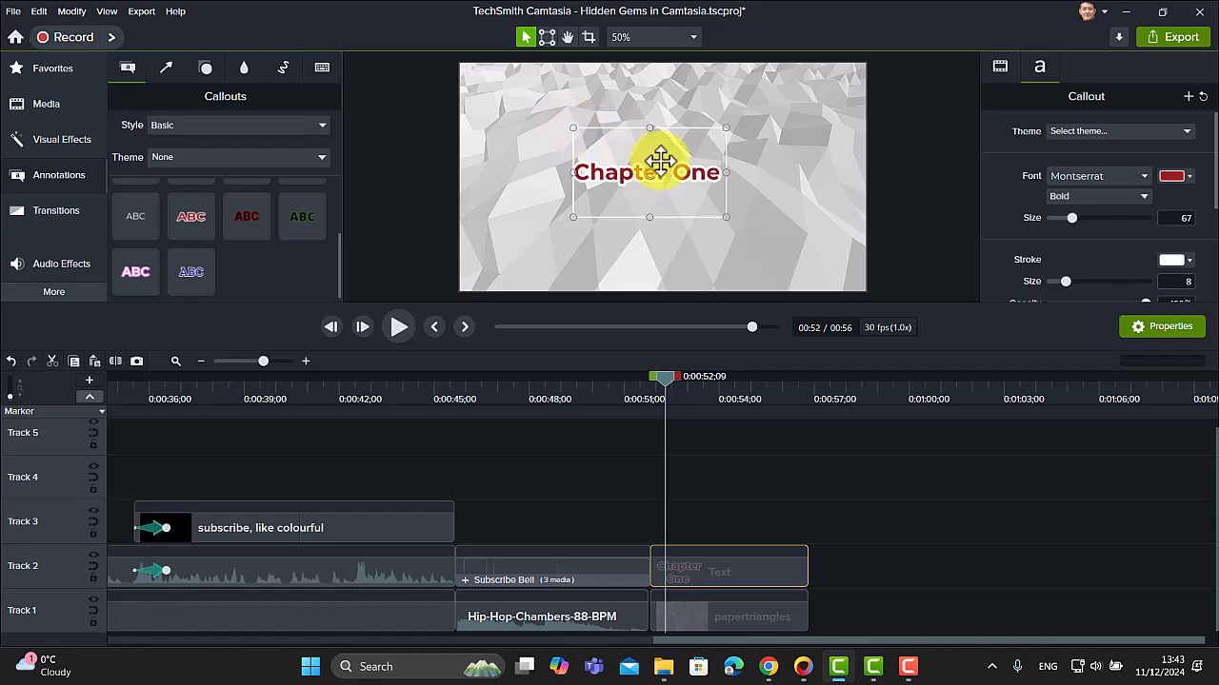
pyautogui.click(786, 154)
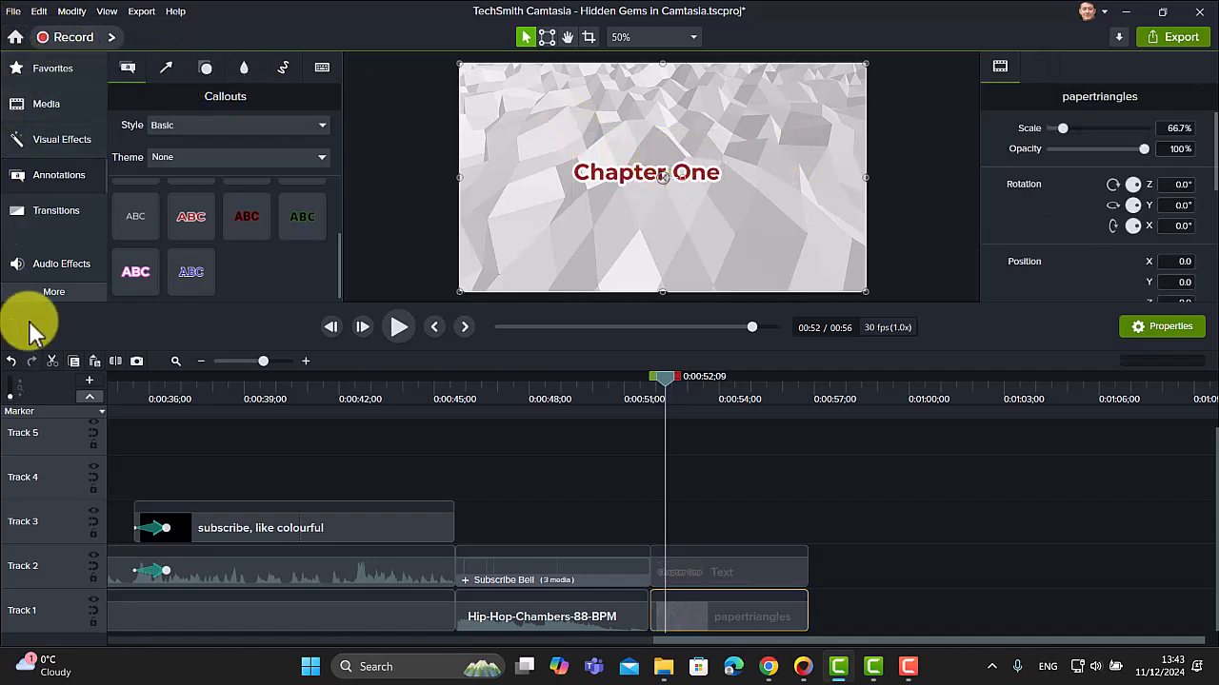
# Apply the Sliding behavior to the "Chapter One" text callout on Track 2.
pyautogui.click(61, 293)
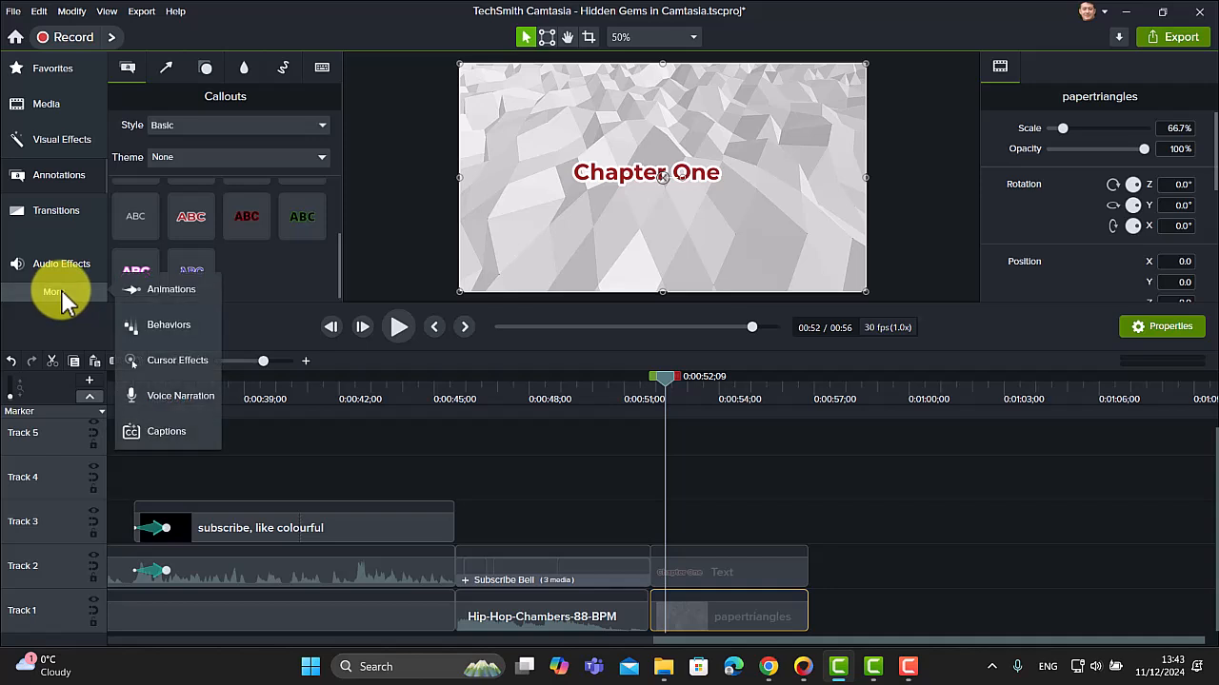
pyautogui.click(163, 323)
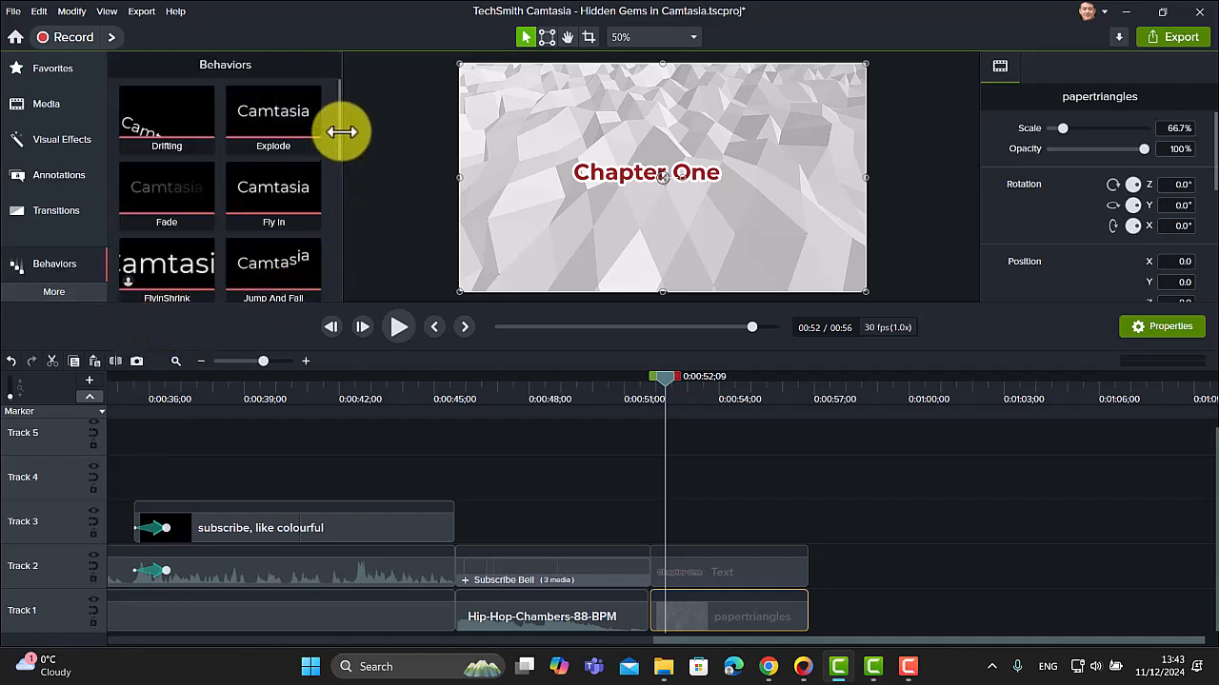
pyautogui.moveTo(346, 136); pyautogui.dragTo(343, 305)
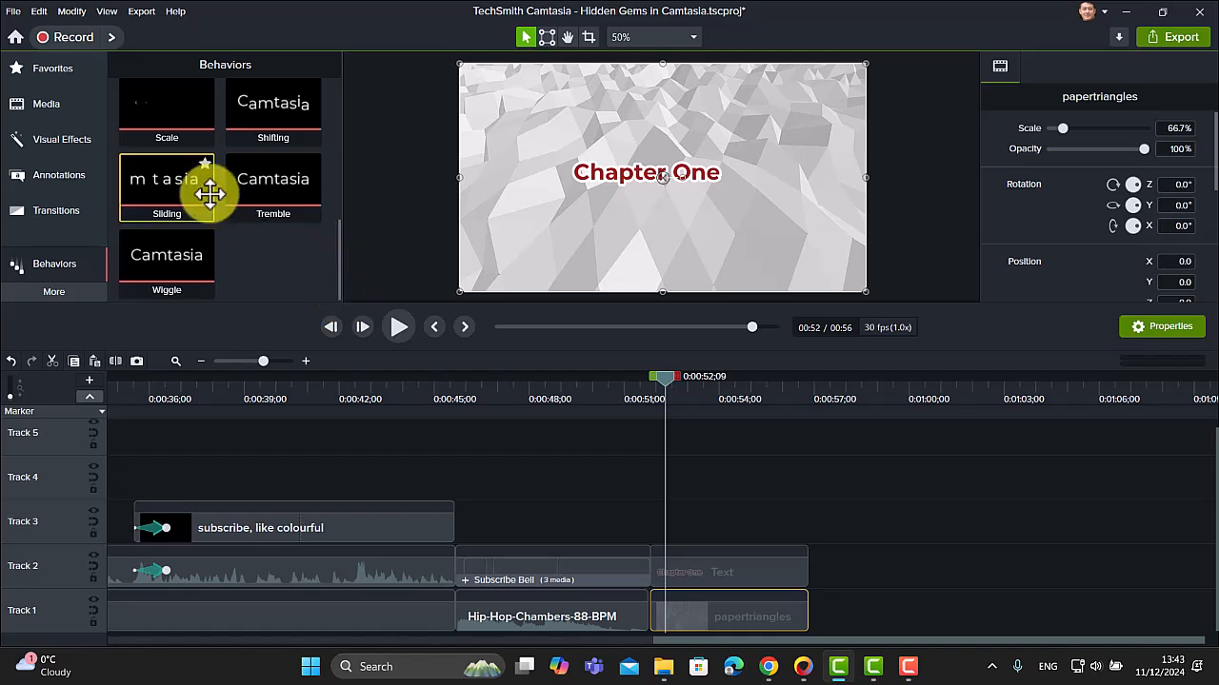
pyautogui.moveTo(163, 184); pyautogui.dragTo(738, 572)
# Play back the timeline from just before the "Chapter One" callout to check its sliding animation.
pyautogui.moveTo(658, 379); pyautogui.dragTo(640, 391)
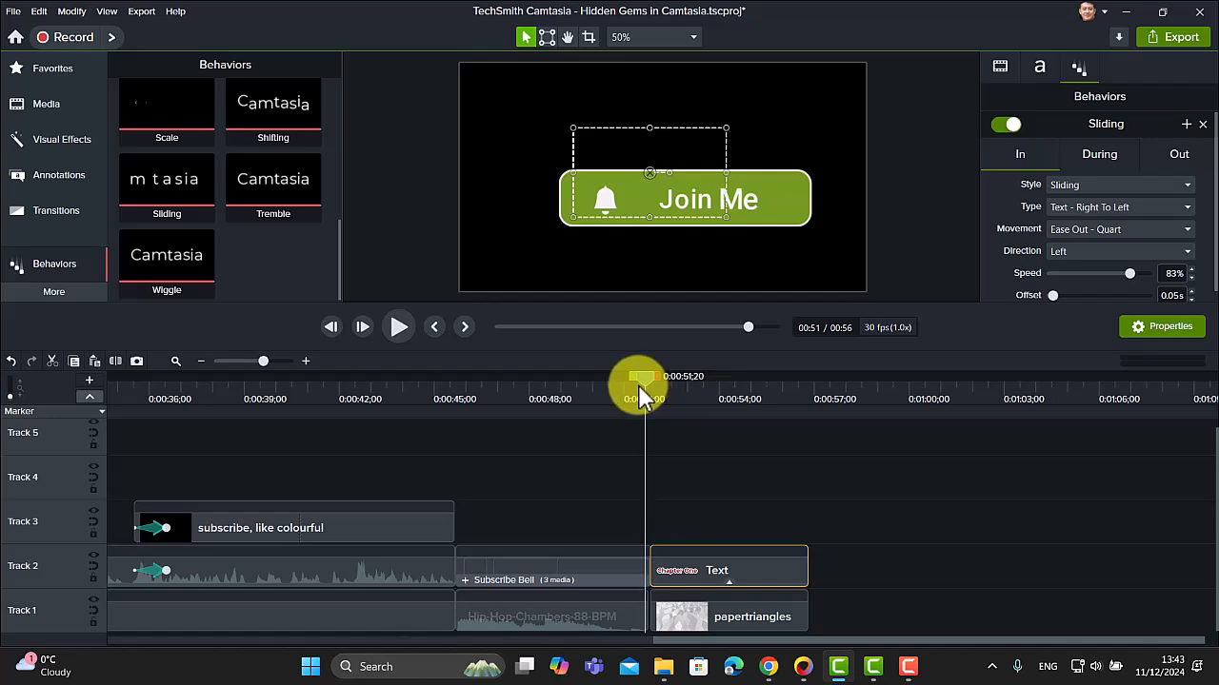
pyautogui.click(398, 327)
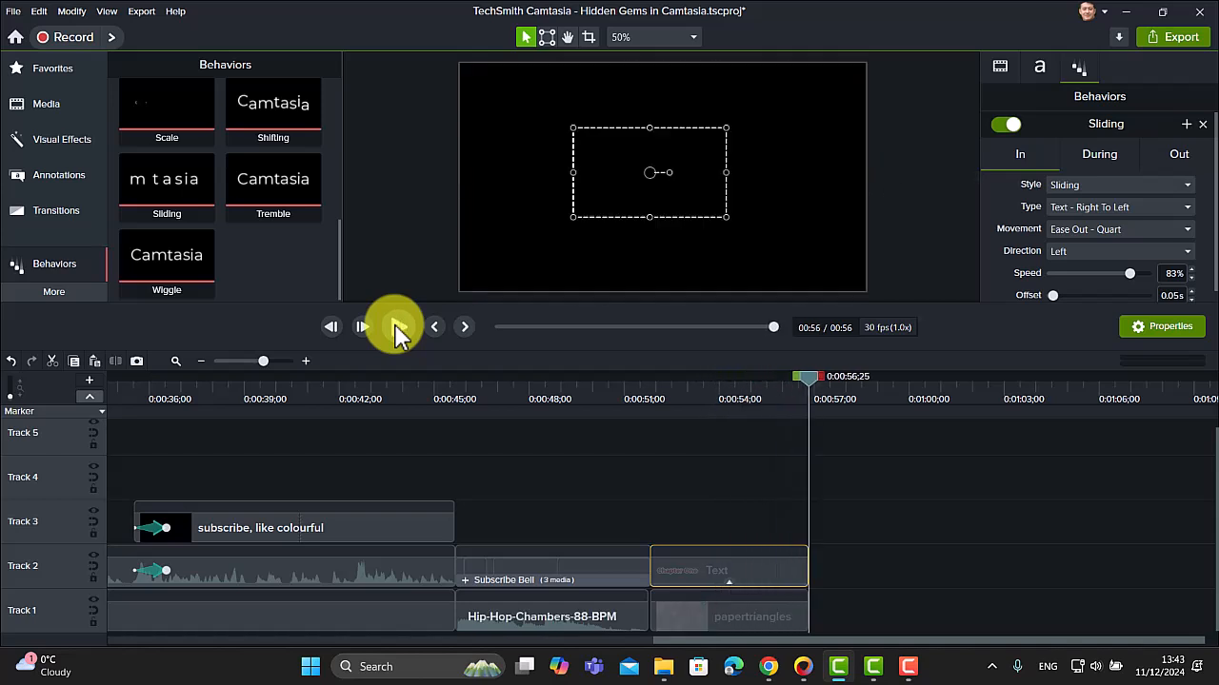
pyautogui.click(398, 329)
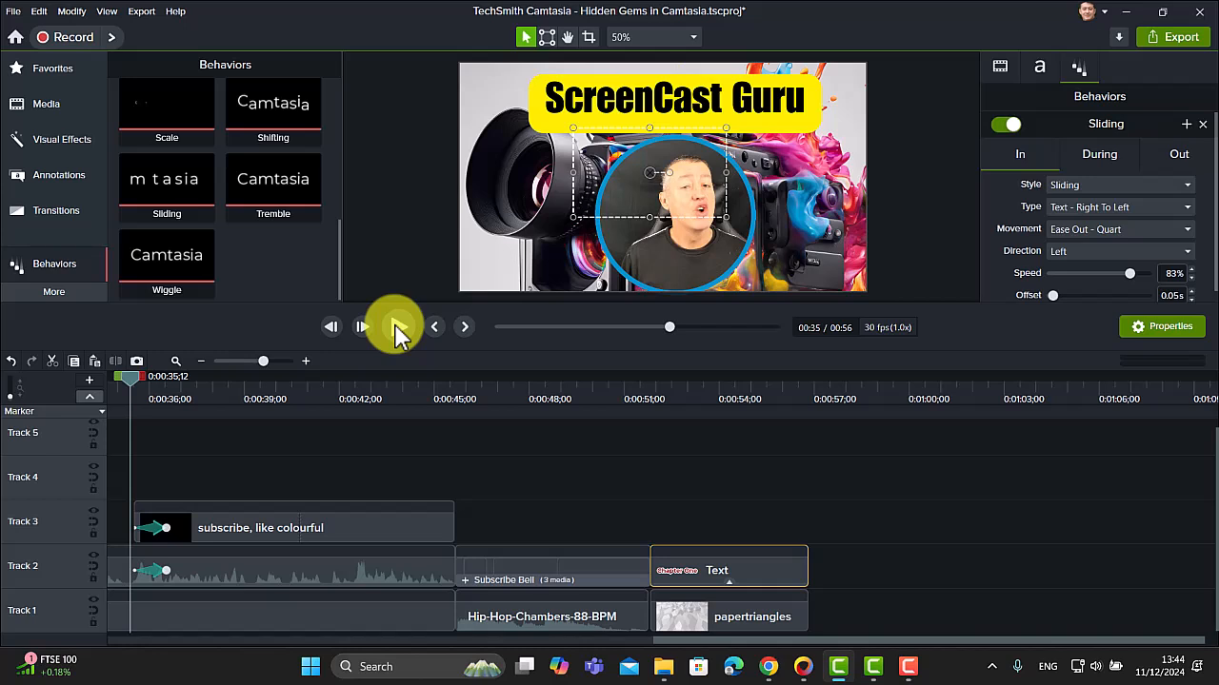
# Bring up the list of available media libraries.
pyautogui.click(49, 105)
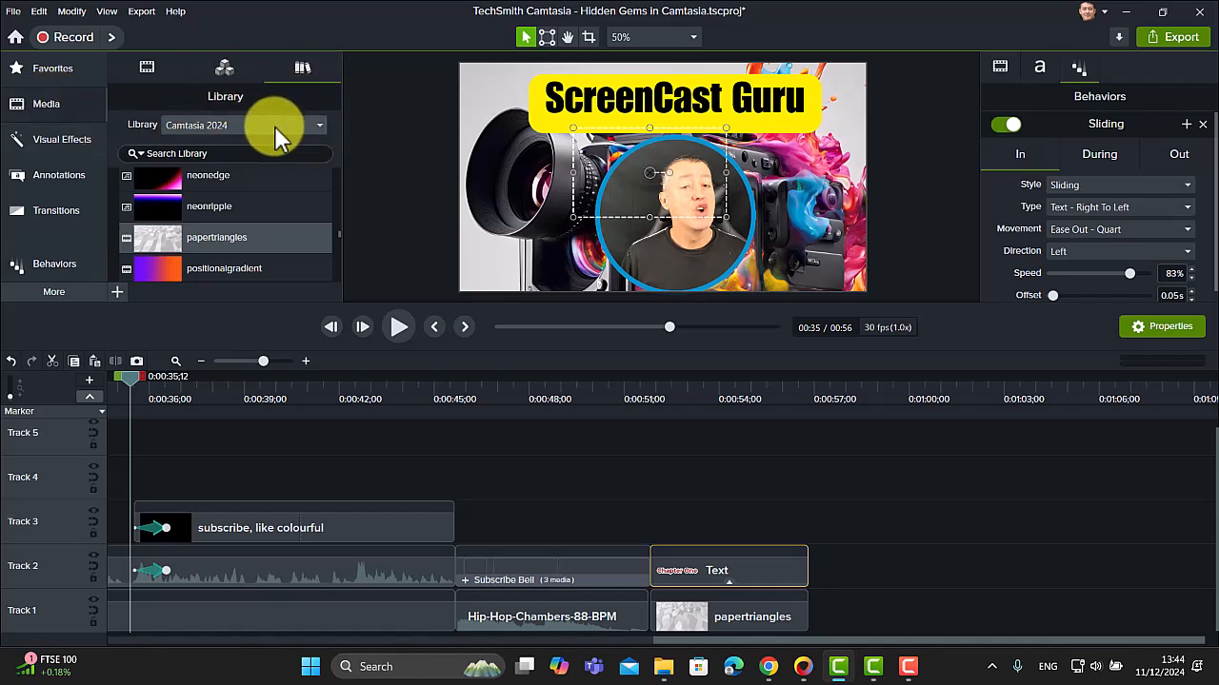
pyautogui.click(321, 125)
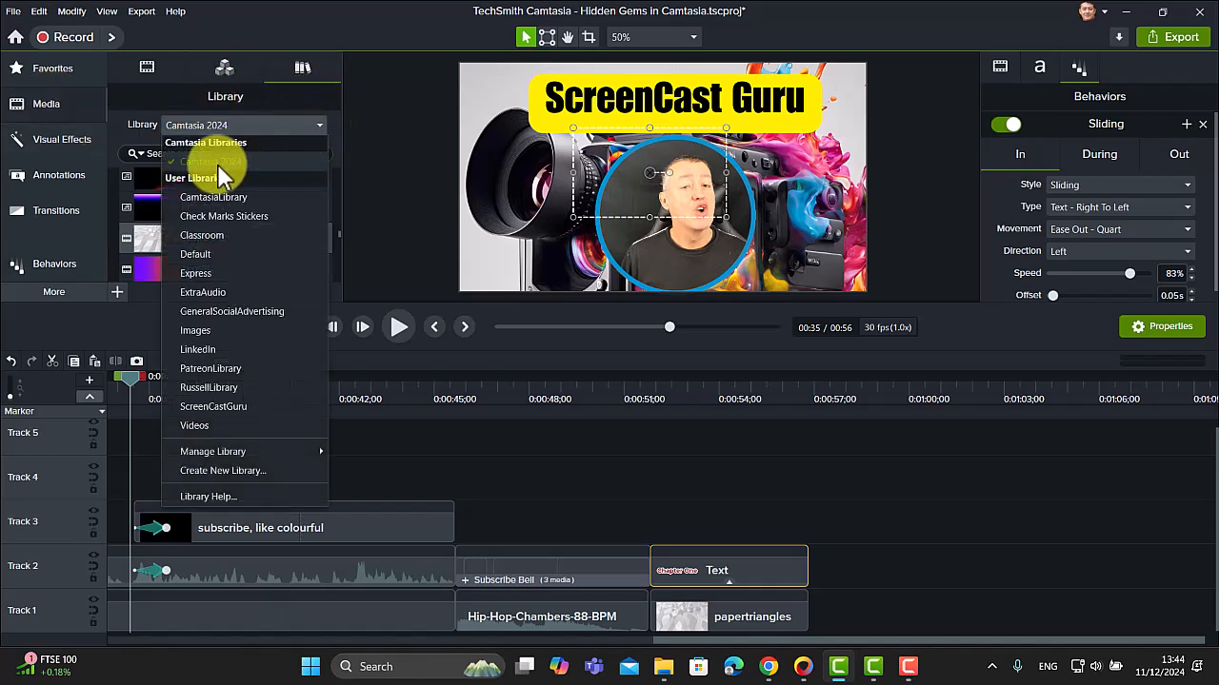
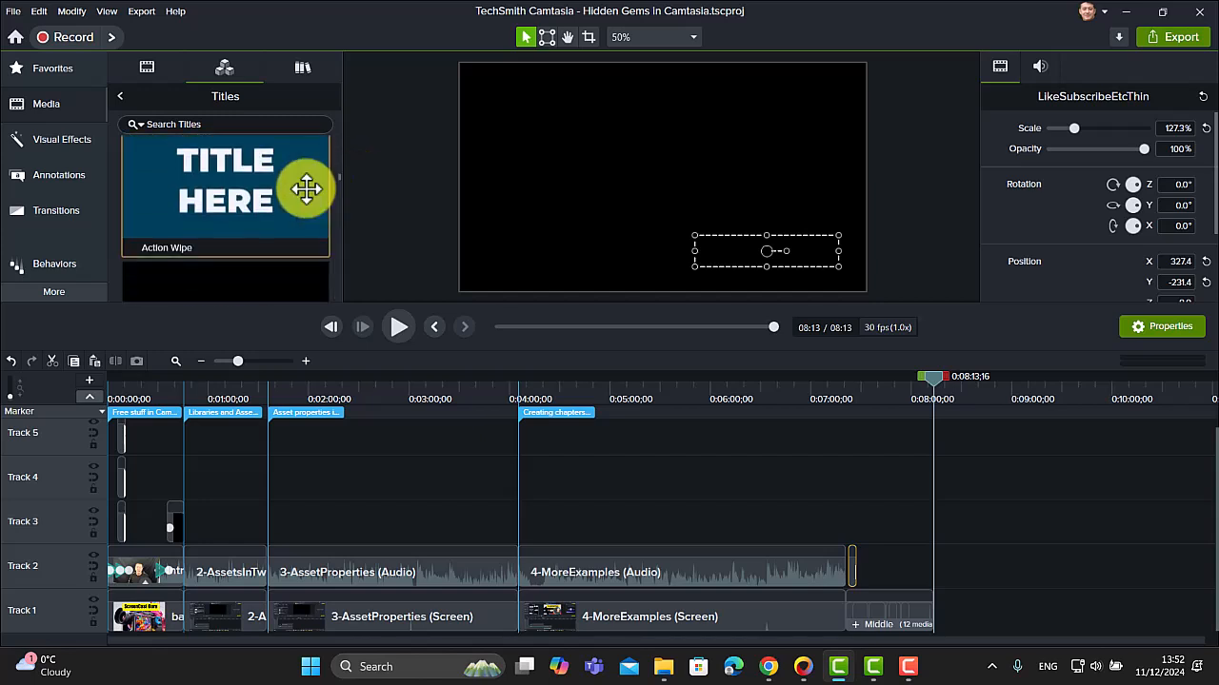
# Place the Action Wipe title at the end of Track 1, right after the Middle clip, and preview its animation.
pyautogui.moveTo(181, 200); pyautogui.dragTo(863, 456)
pyautogui.moveTo(1001, 613); pyautogui.dragTo(943, 626)
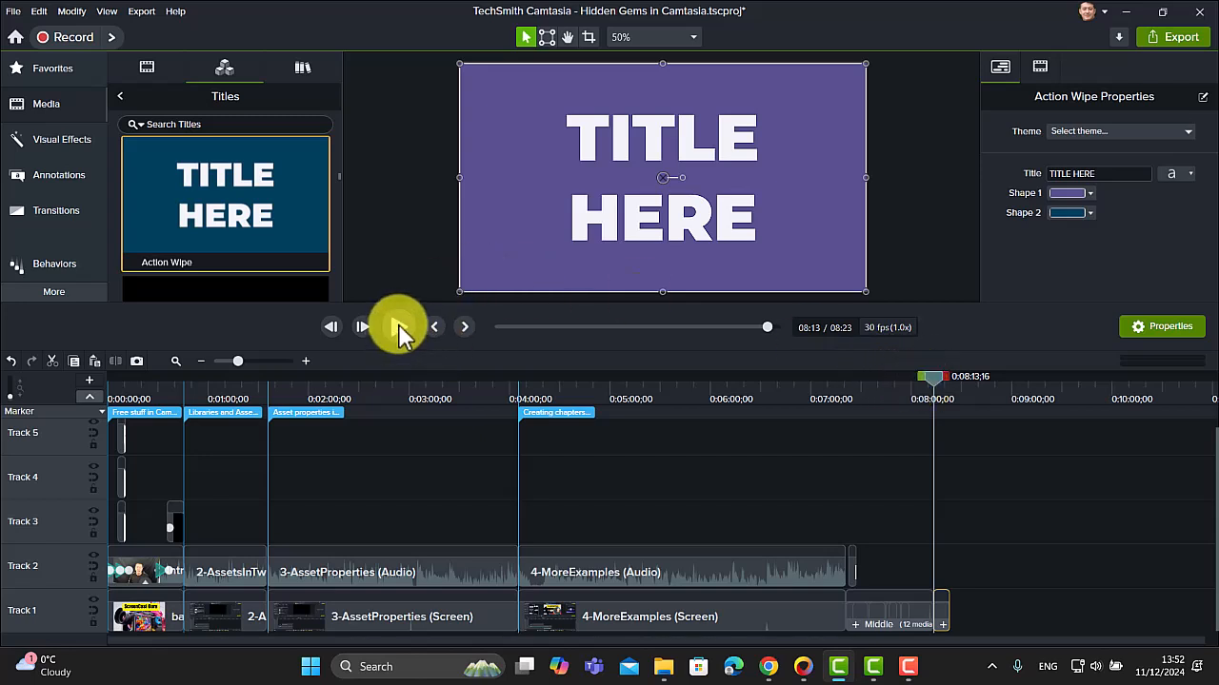
pyautogui.click(400, 327)
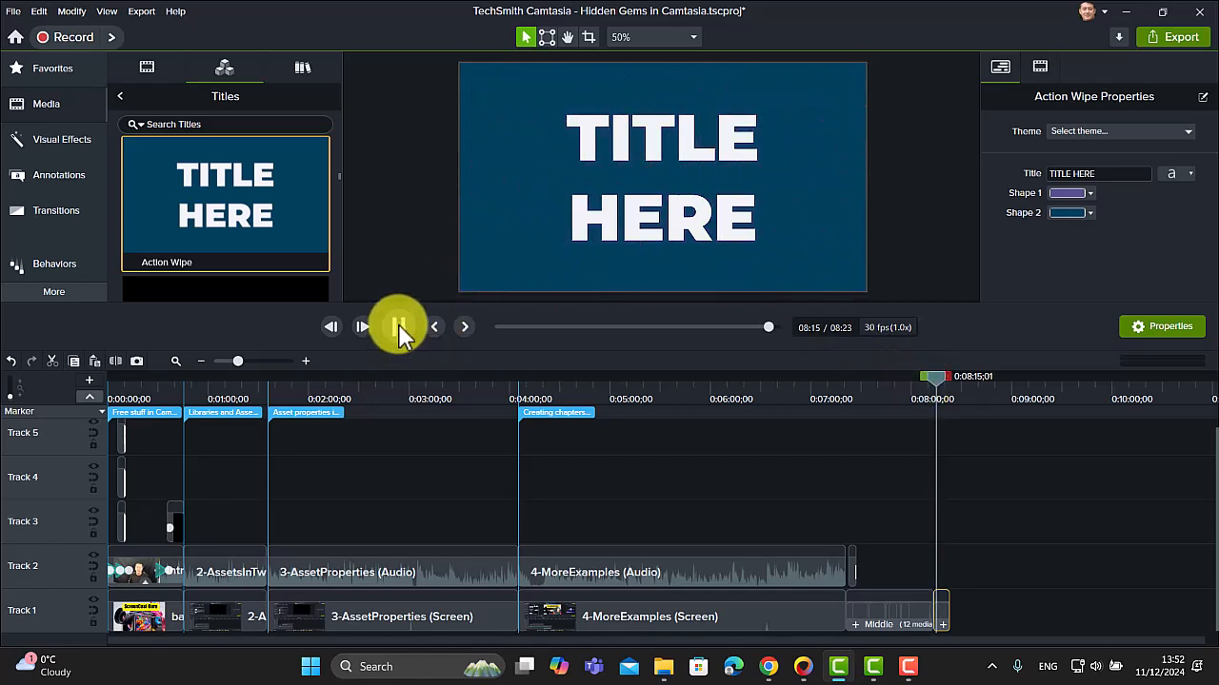
pyautogui.click(400, 328)
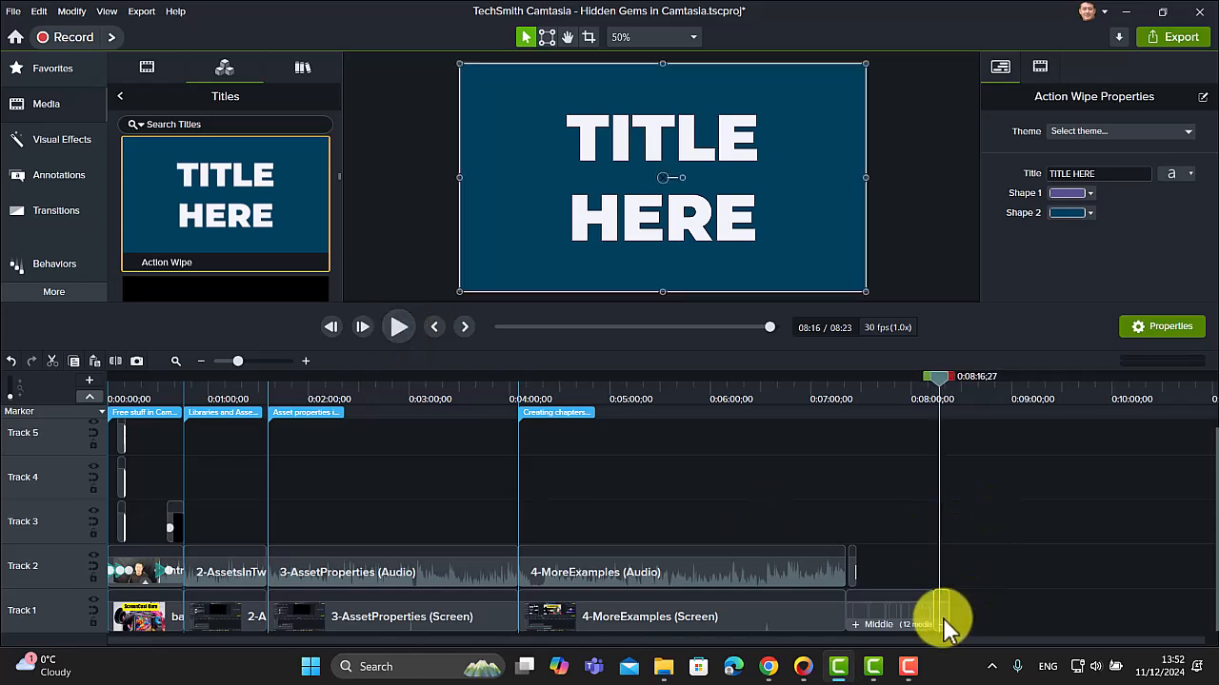
# Change the Action Wipe title text to "Subscribe", with Shape 2 in the default palette's green and Shape 1 in muted red #8D5061.
pyautogui.click(1106, 173)
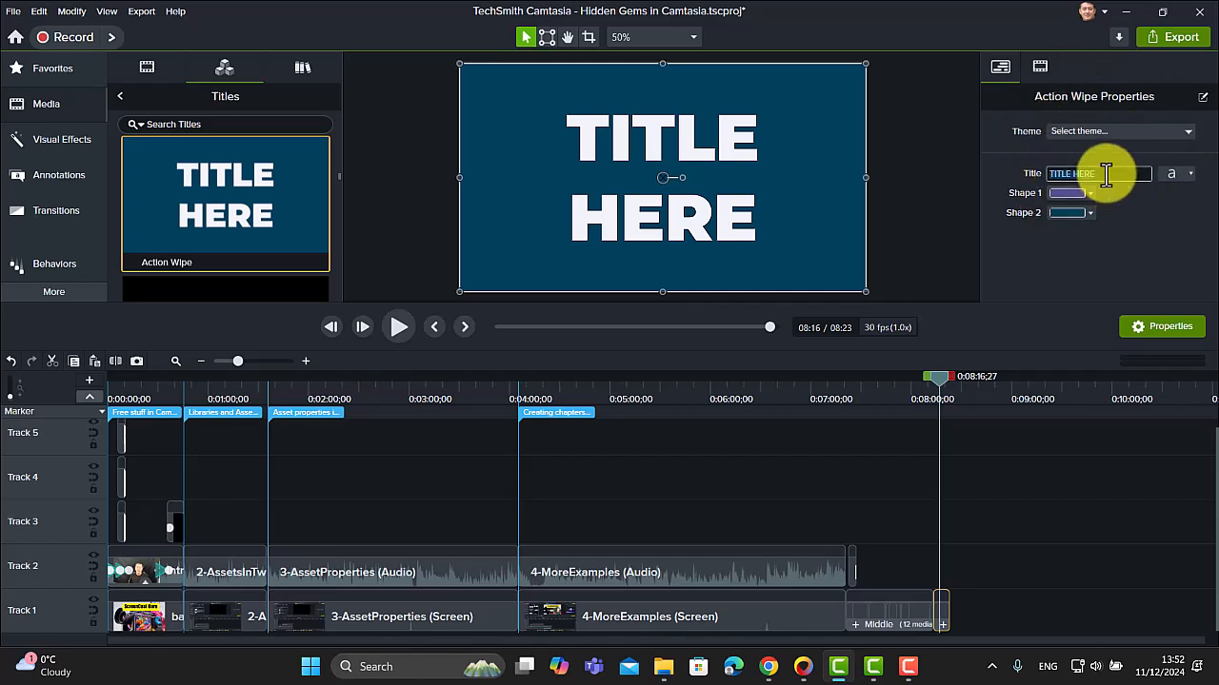
pyautogui.write('Subscribe')
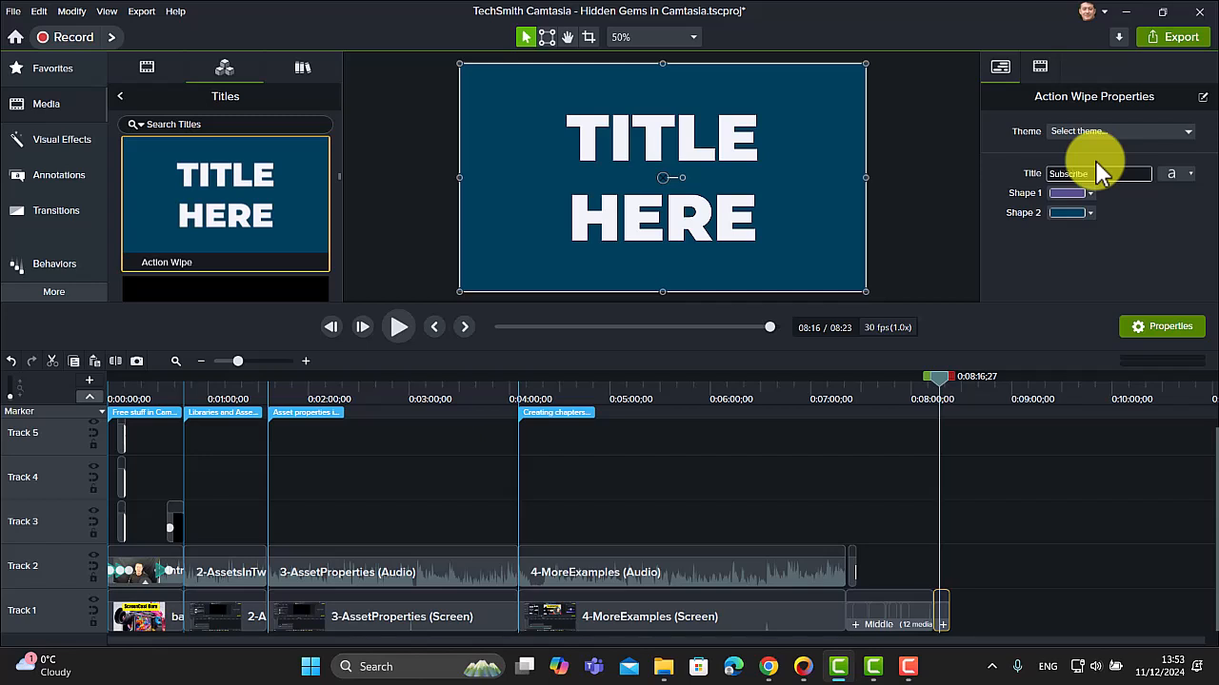
pyautogui.click(1089, 212)
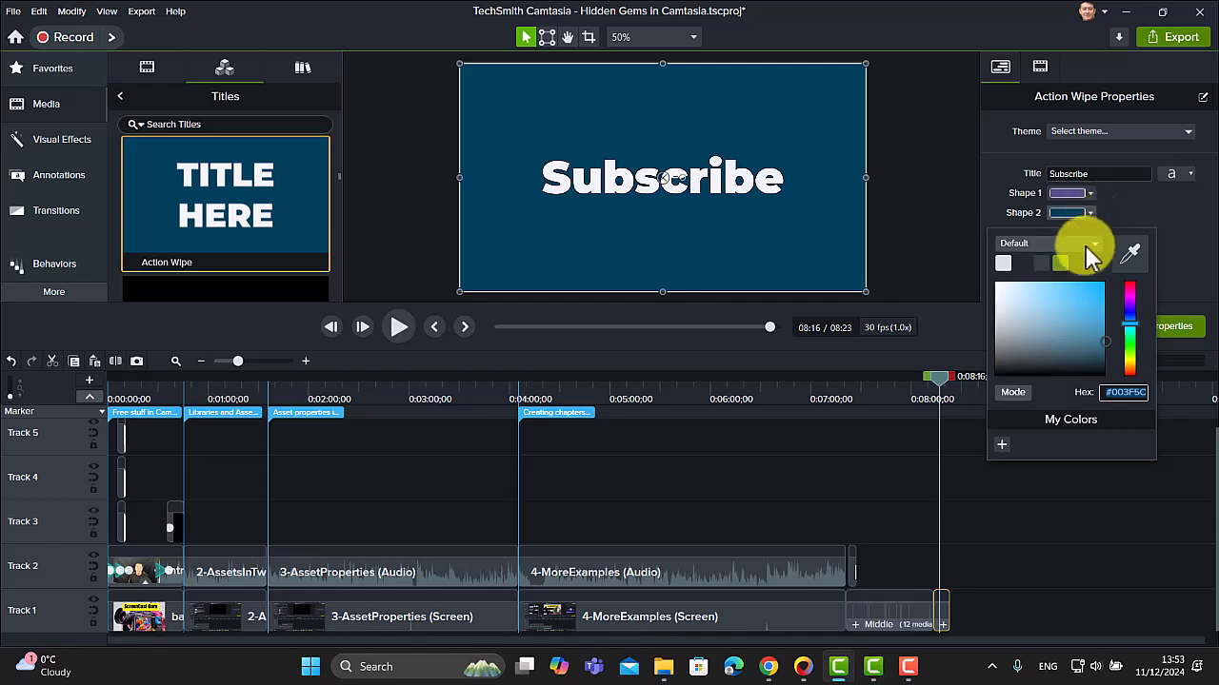
pyautogui.click(1058, 263)
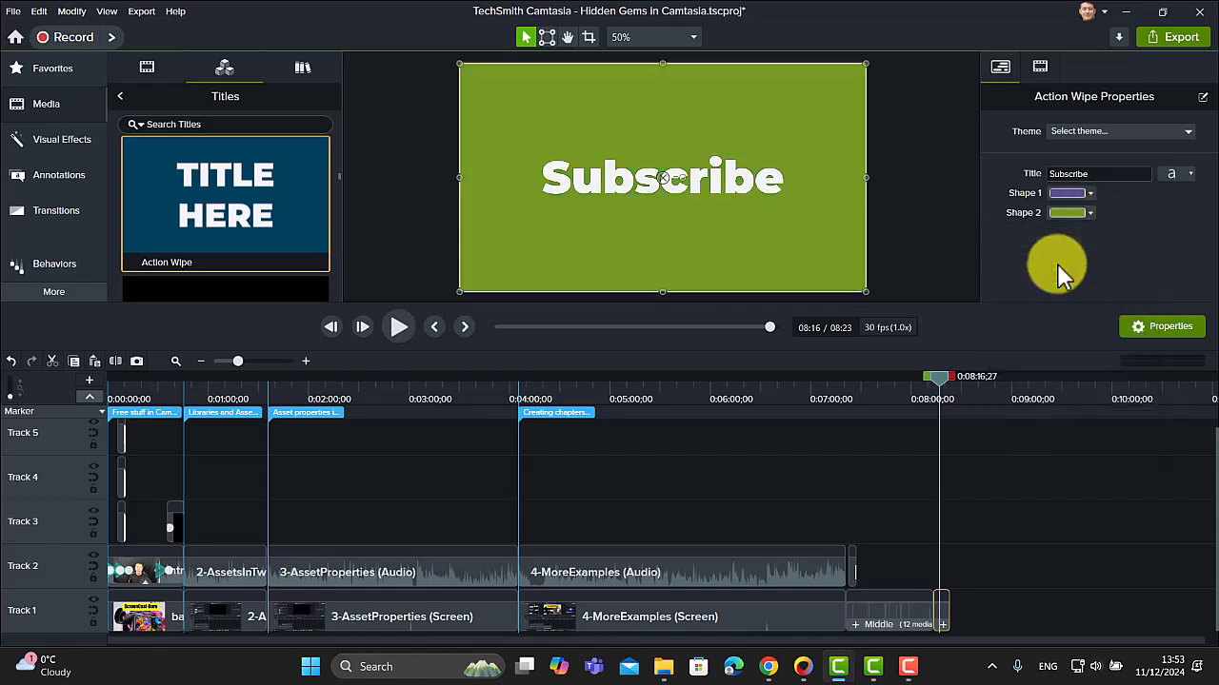
pyautogui.click(1090, 193)
pyautogui.click(1134, 266)
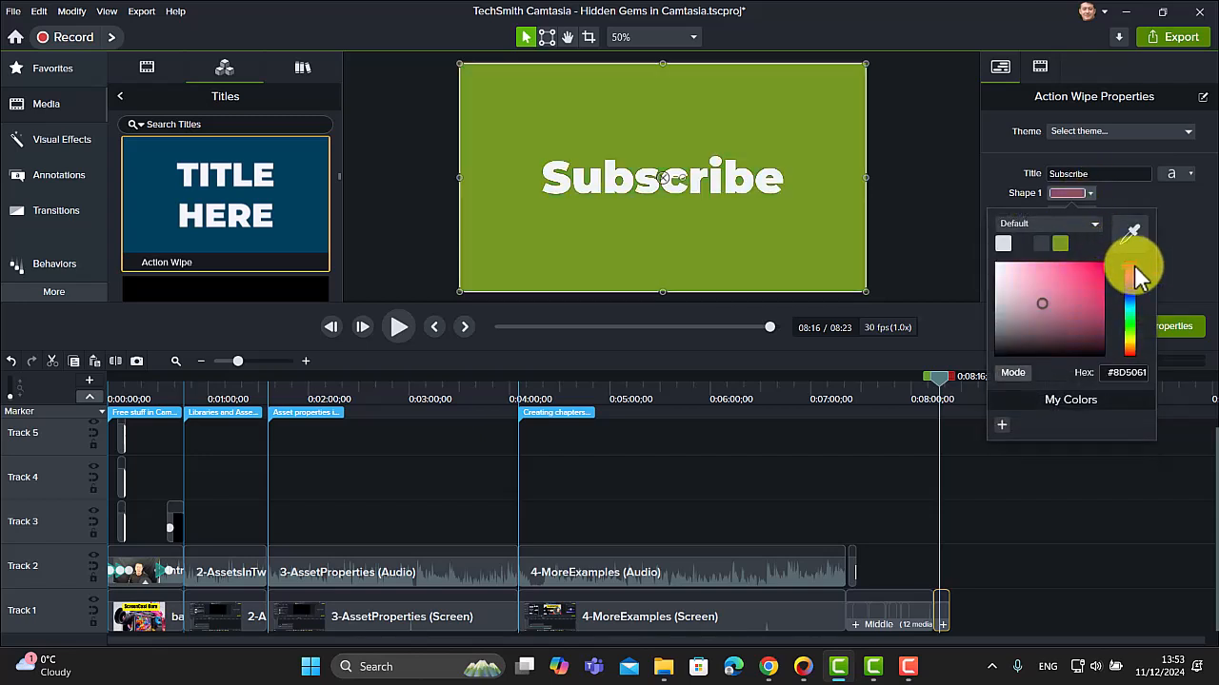
pyautogui.click(1186, 264)
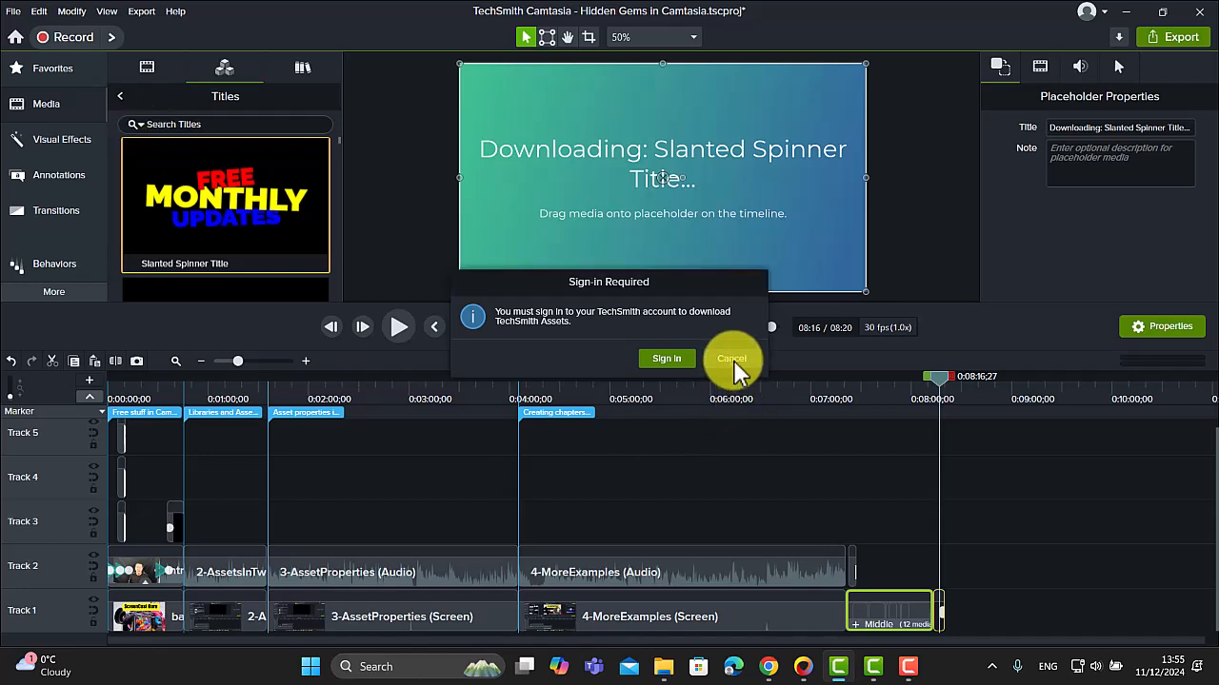
# Cancel the sign-in request for the Slanted Spinner Title and toggle the Free Assets Only filter for titles.
pyautogui.click(734, 361)
pyautogui.click(140, 124)
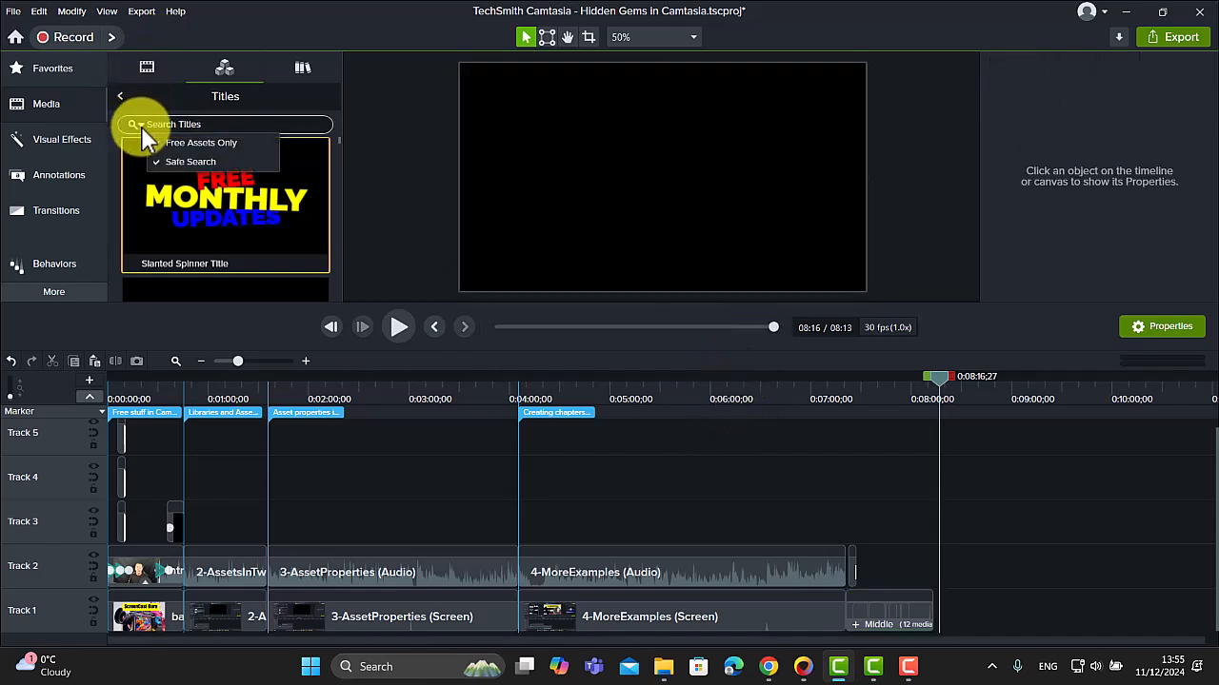
pyautogui.click(180, 142)
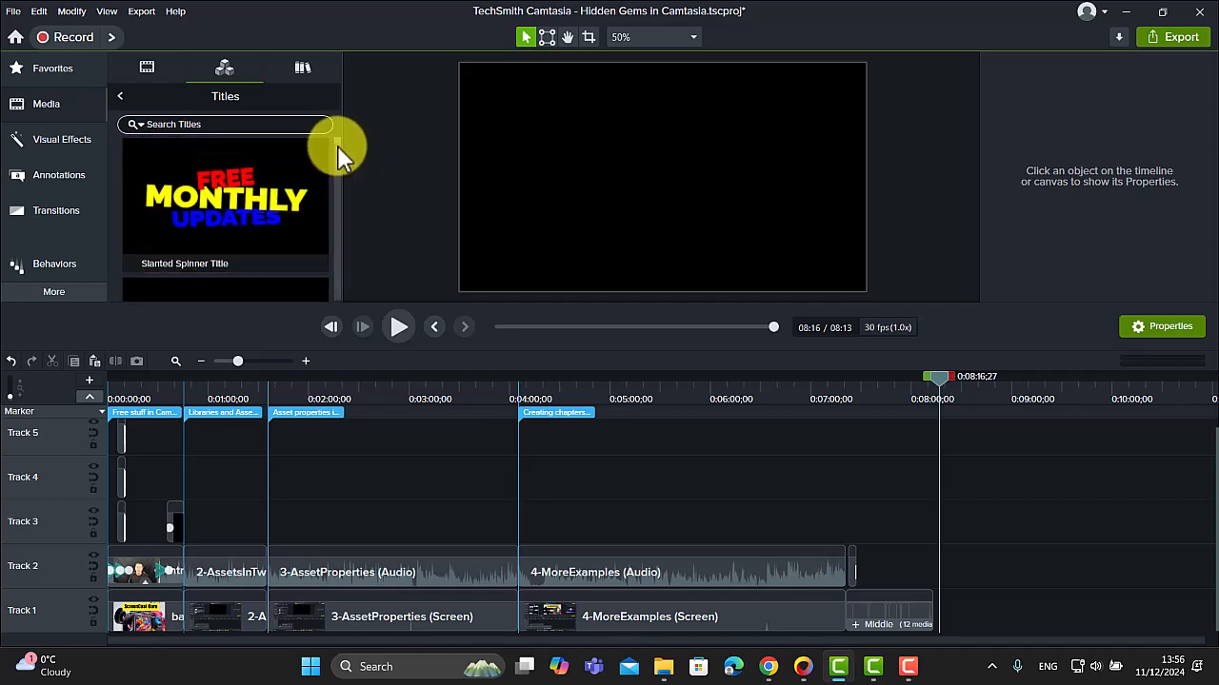
# Try to place the Minimal Elegance 1 title after the Middle clip on Track 1, declining to sign in.
pyautogui.moveTo(337, 148); pyautogui.dragTo(339, 206)
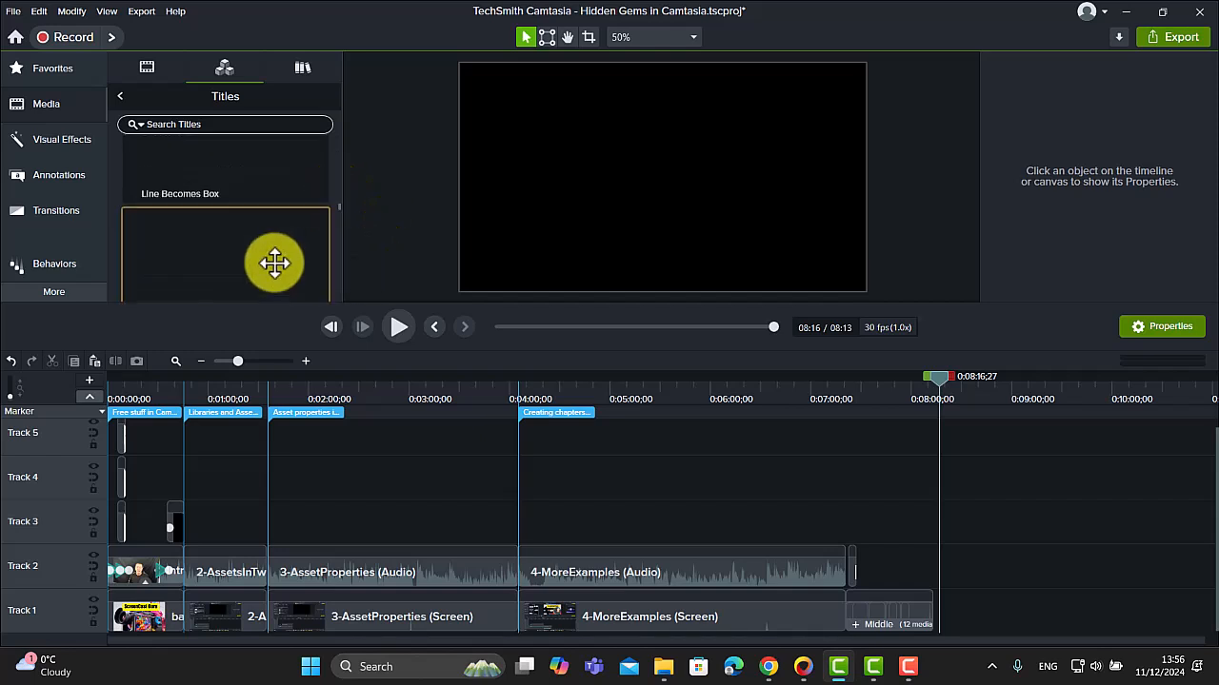
pyautogui.moveTo(199, 261); pyautogui.dragTo(984, 612)
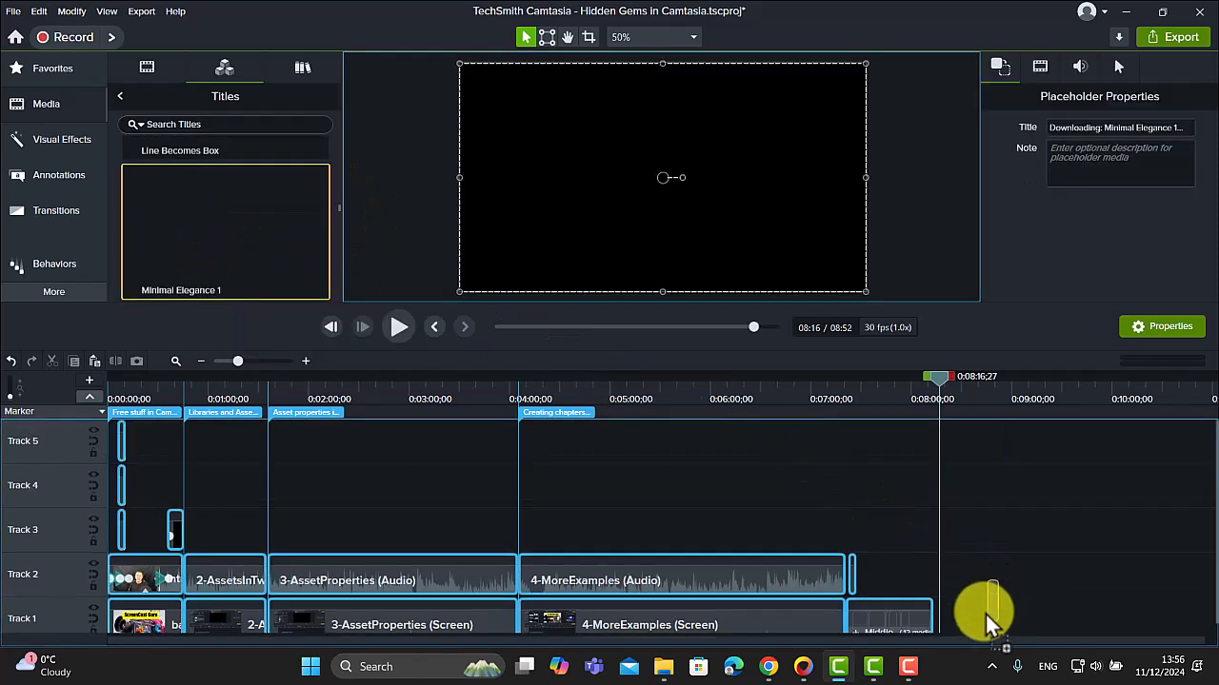
pyautogui.click(912, 615)
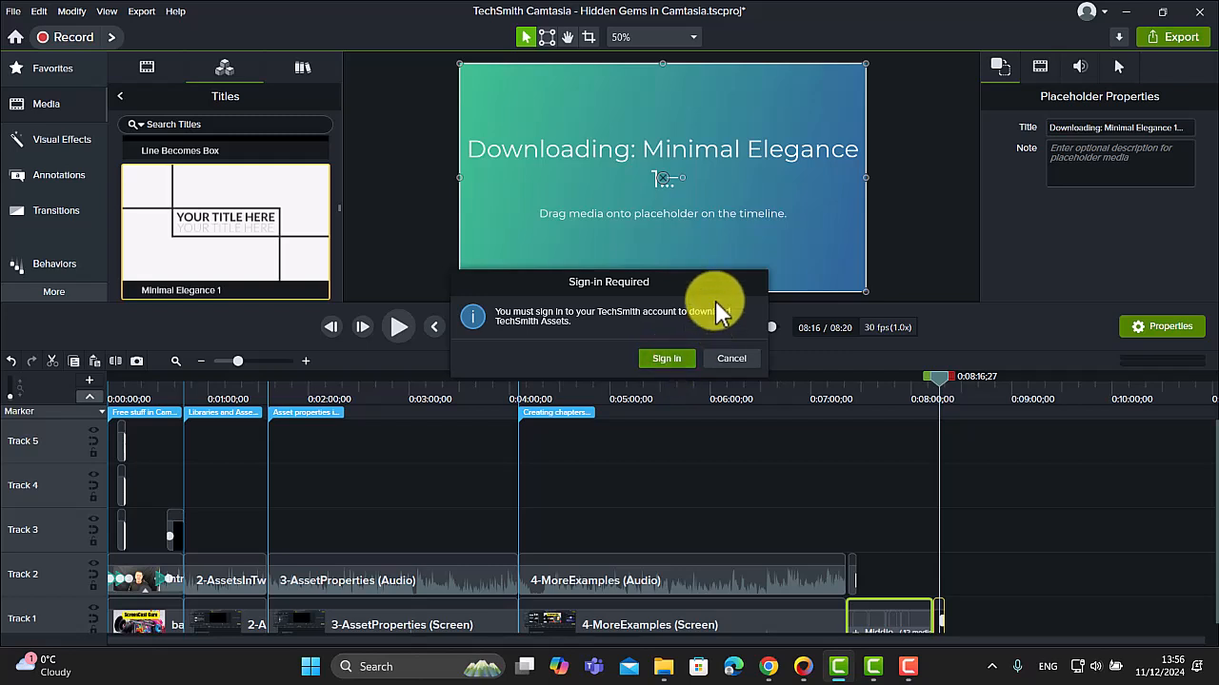
pyautogui.click(735, 358)
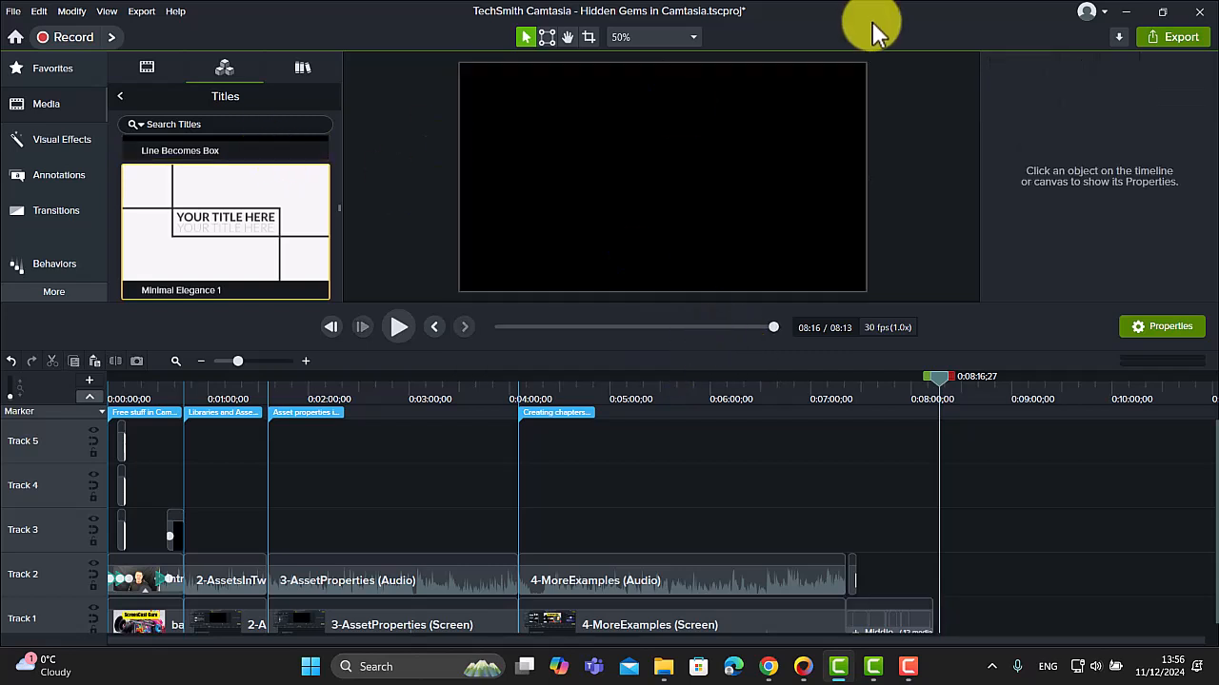
# Sign in to the TechSmith account so that assets can be downloaded.
pyautogui.click(1103, 14)
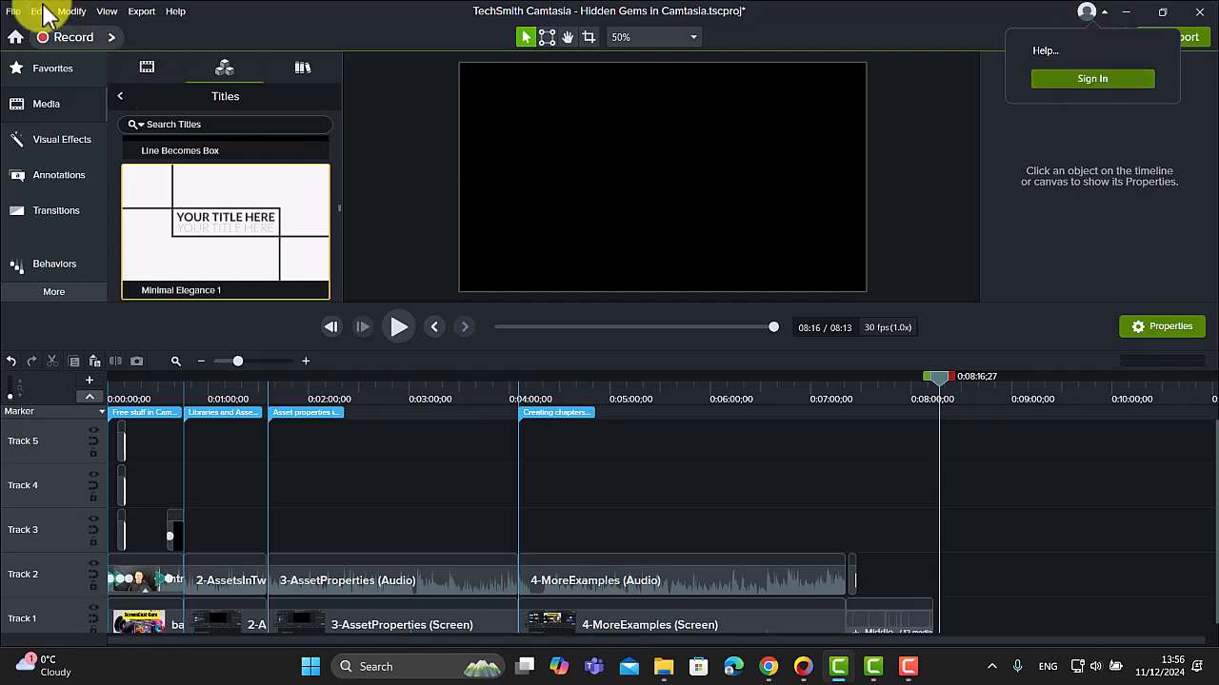
pyautogui.click(15, 13)
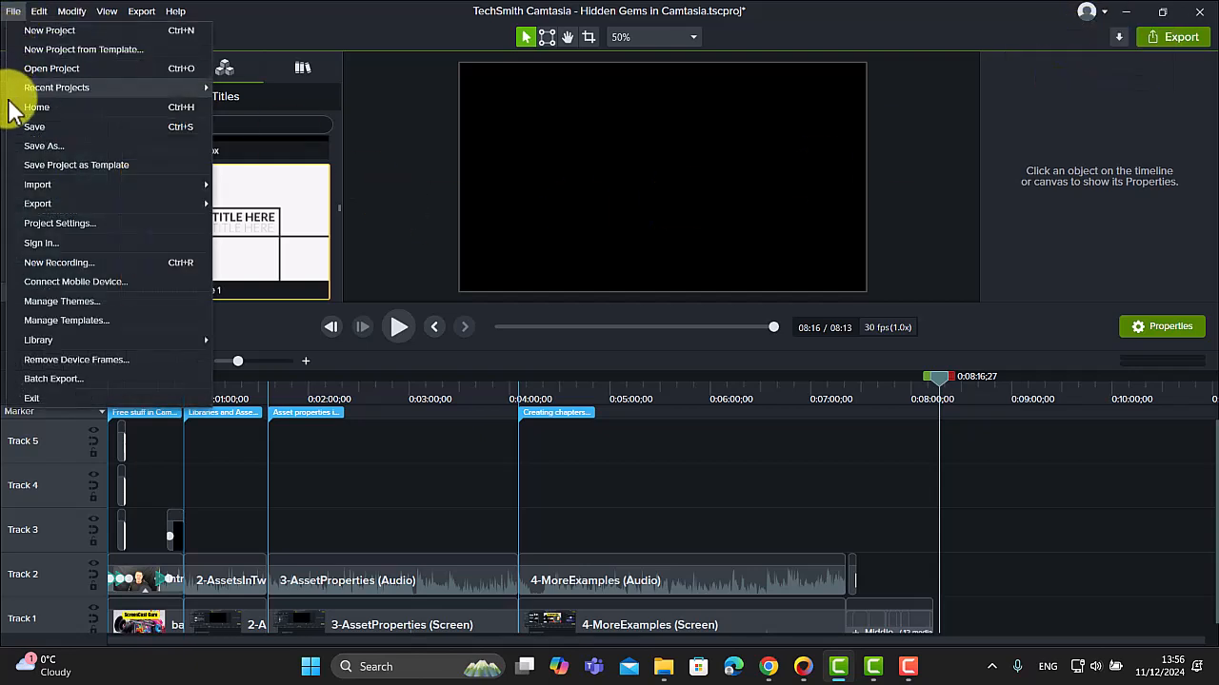
pyautogui.click(40, 245)
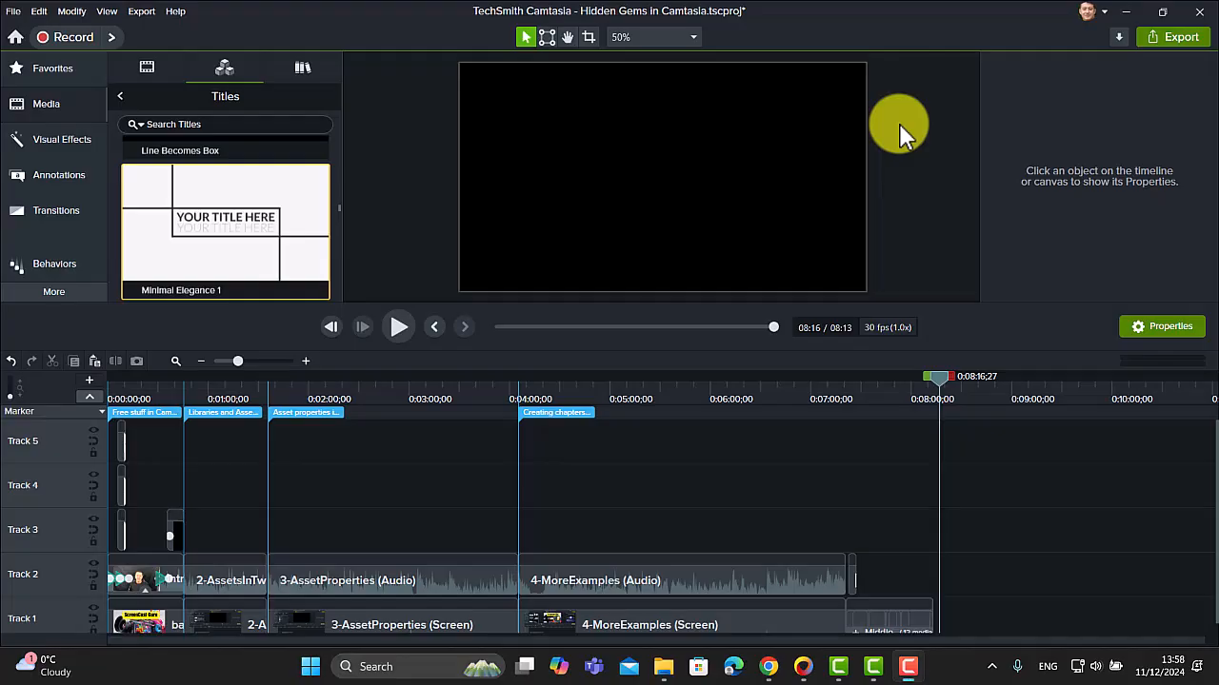
# Limit the Titles collection to free assets only and browse through the available titles.
pyautogui.click(137, 123)
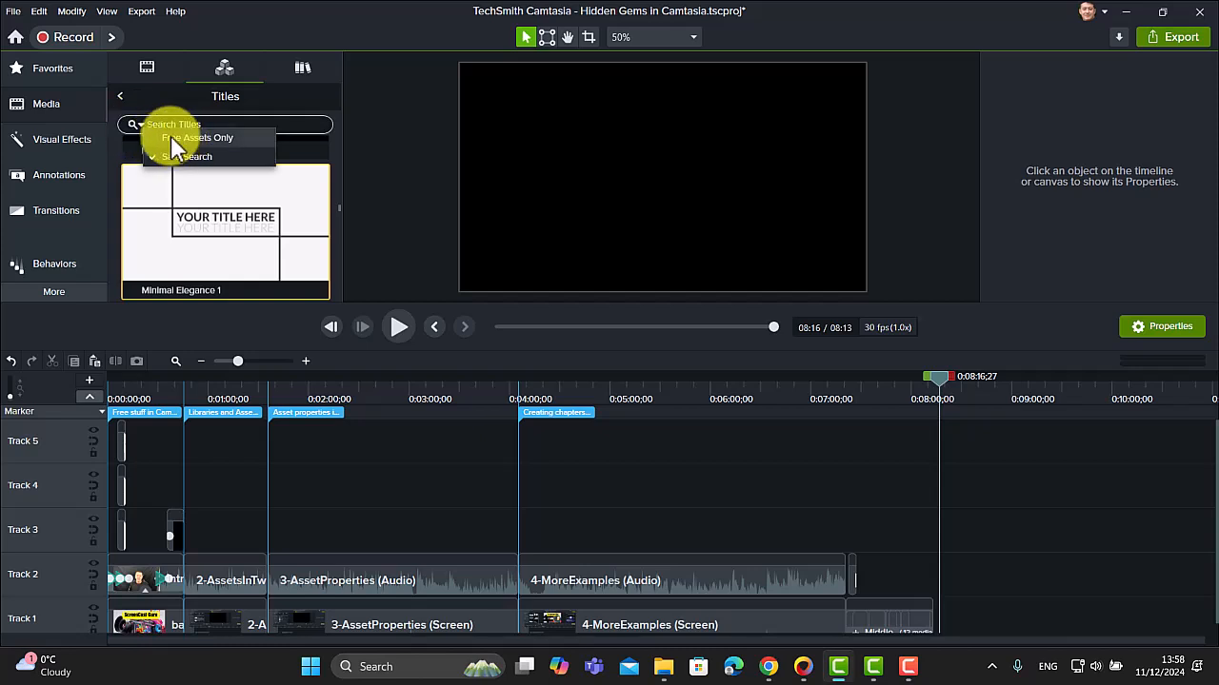
pyautogui.click(173, 138)
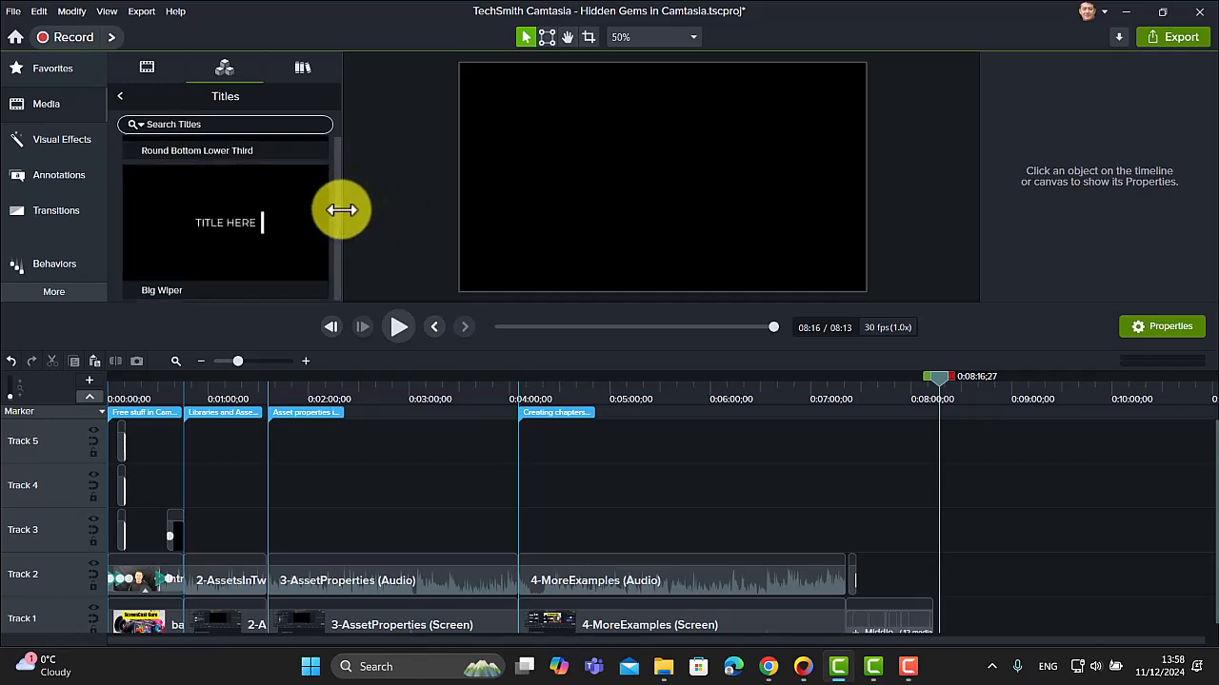
pyautogui.scroll(-2, 338, 195)
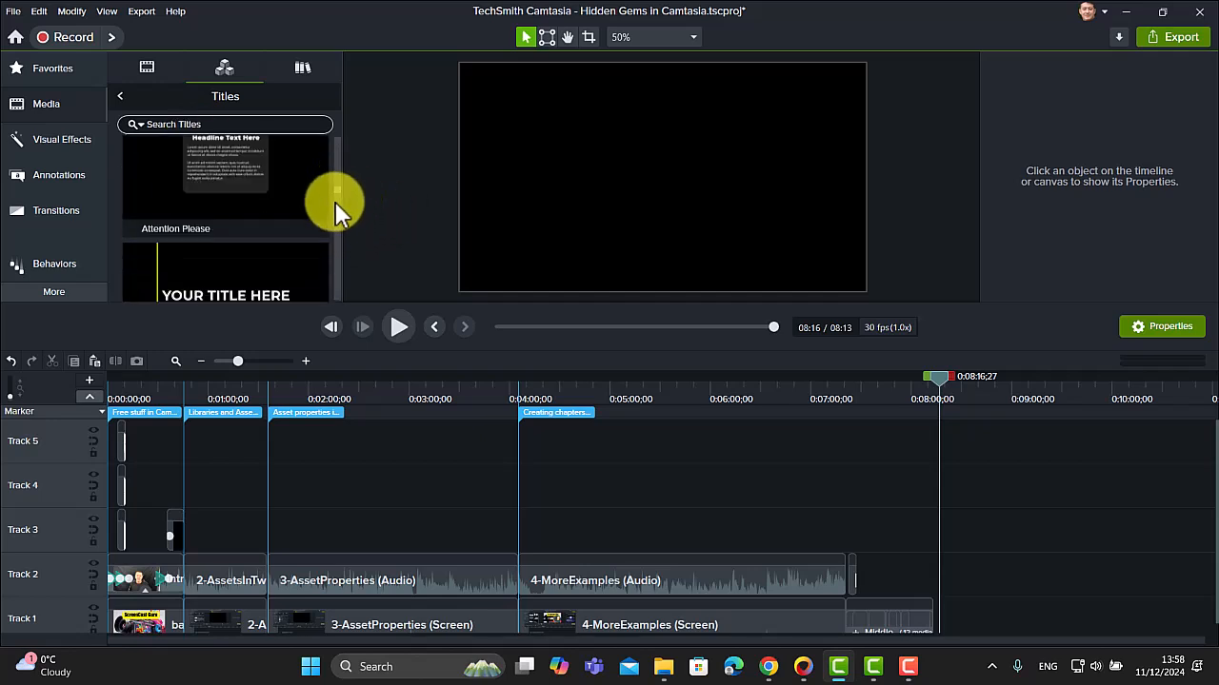
pyautogui.scroll(-3, 336, 171)
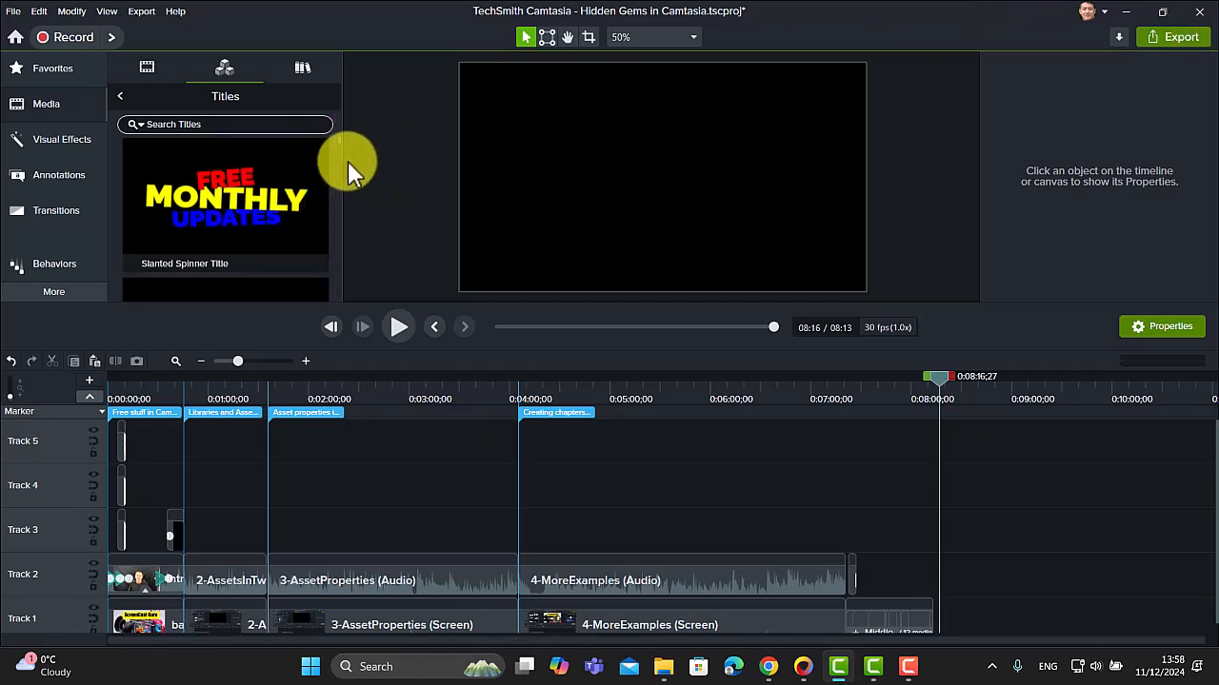
pyautogui.scroll(-3, 335, 144)
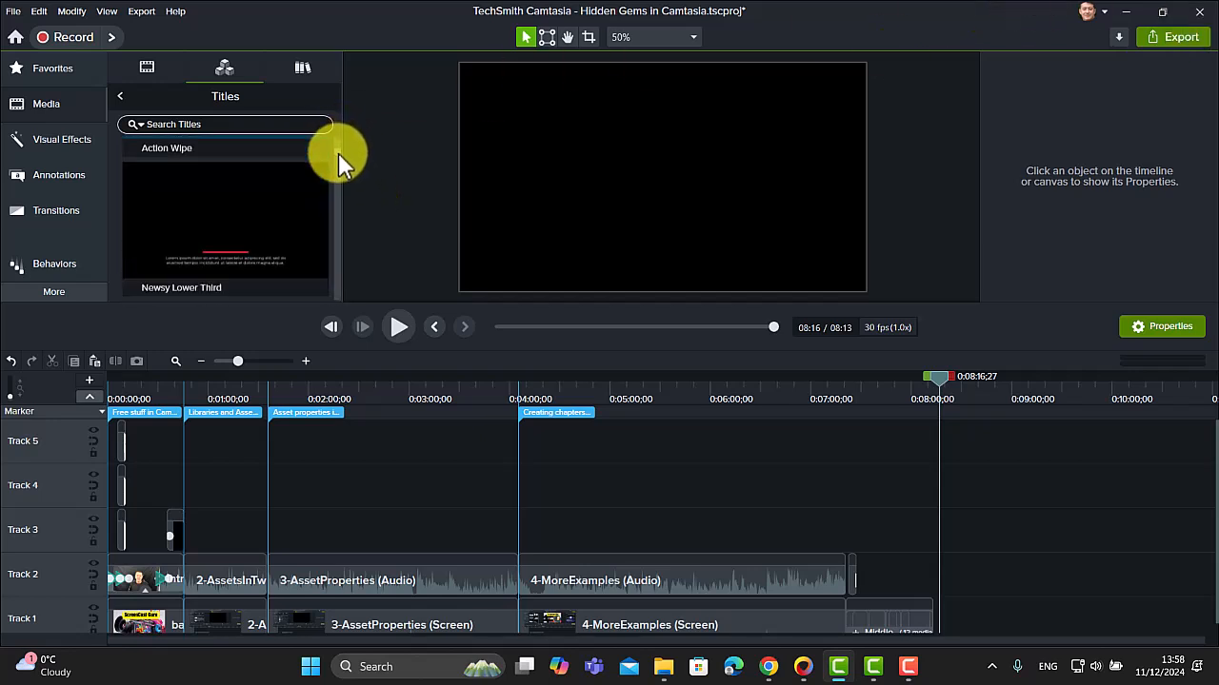
pyautogui.moveTo(338, 152); pyautogui.dragTo(348, 257)
# Search the title assets for "titles" and place Big Type 1 right after the Middle clip on Track 1, previewing it at 0:08:15;11.
pyautogui.click(201, 123)
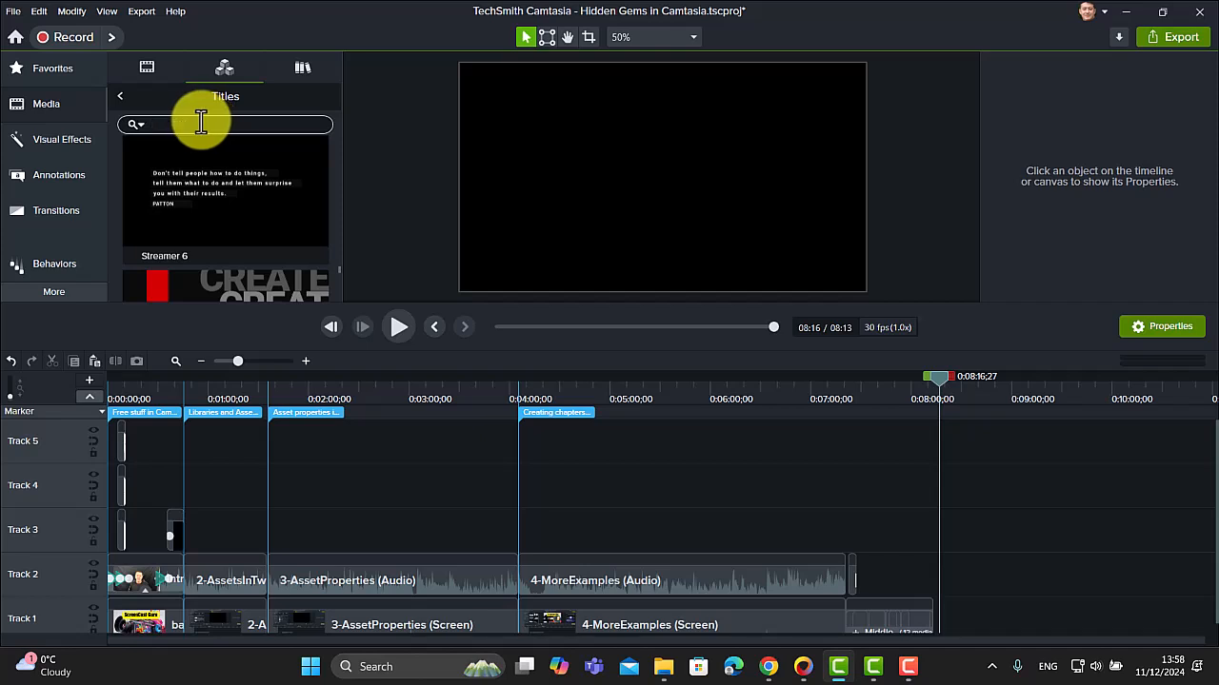
pyautogui.write('titles')
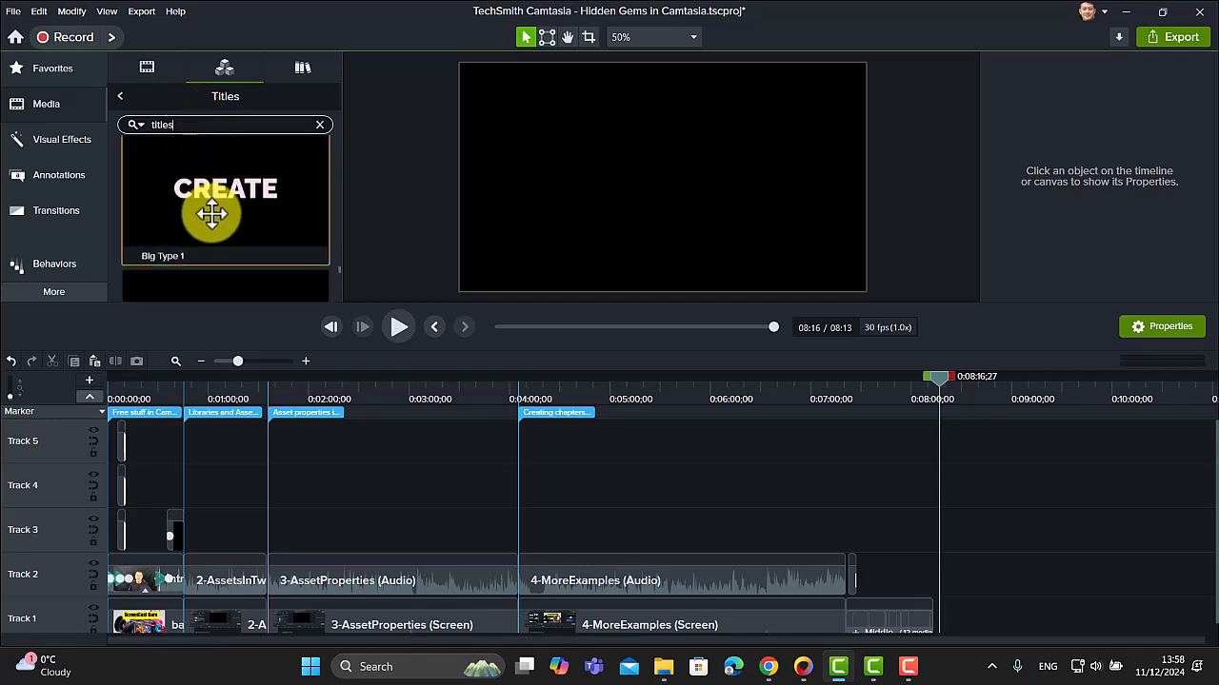
pyautogui.moveTo(234, 217); pyautogui.dragTo(919, 618)
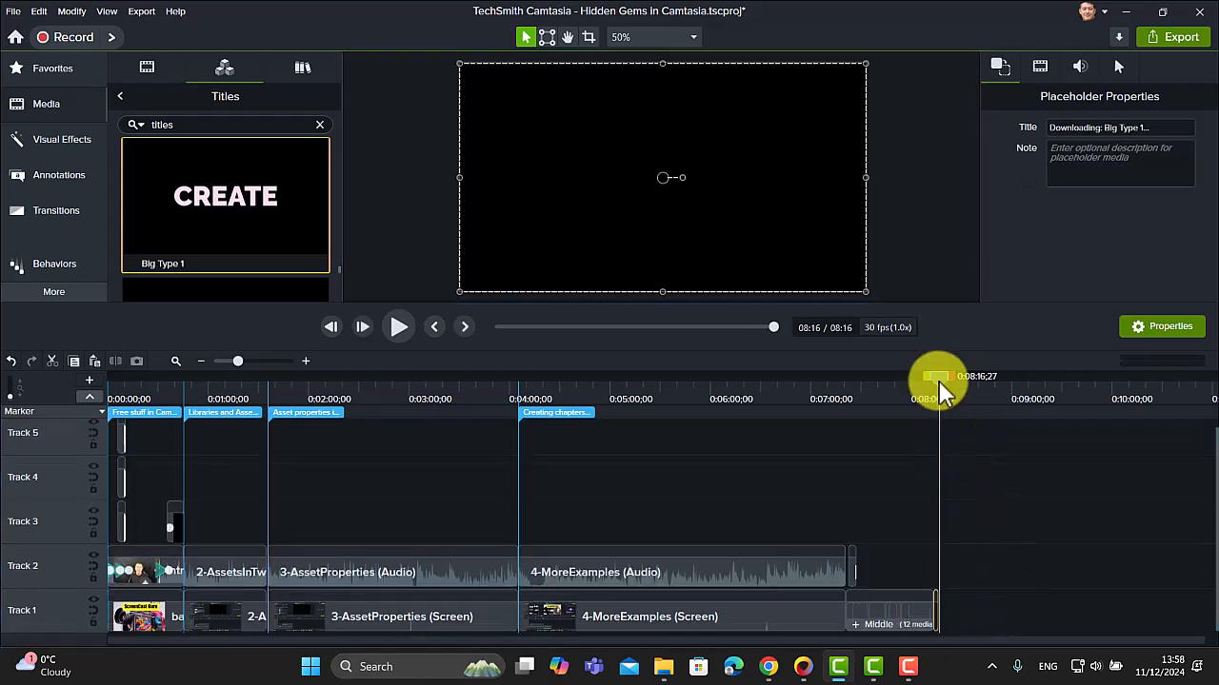
pyautogui.moveTo(935, 387)
pyautogui.mouseDown()
pyautogui.moveTo(919, 388)
pyautogui.moveTo(932, 390)
pyautogui.mouseUp()
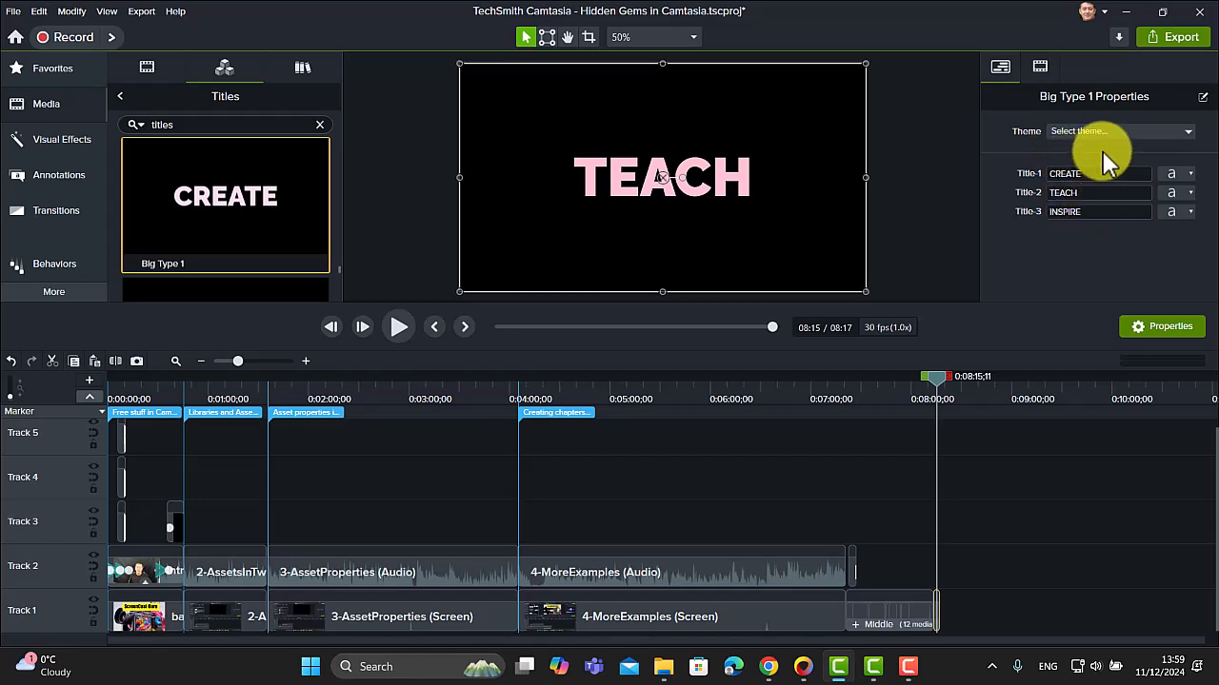
# Turn off Safe Search for the title assets and bring the search filter options back up.
pyautogui.click(138, 125)
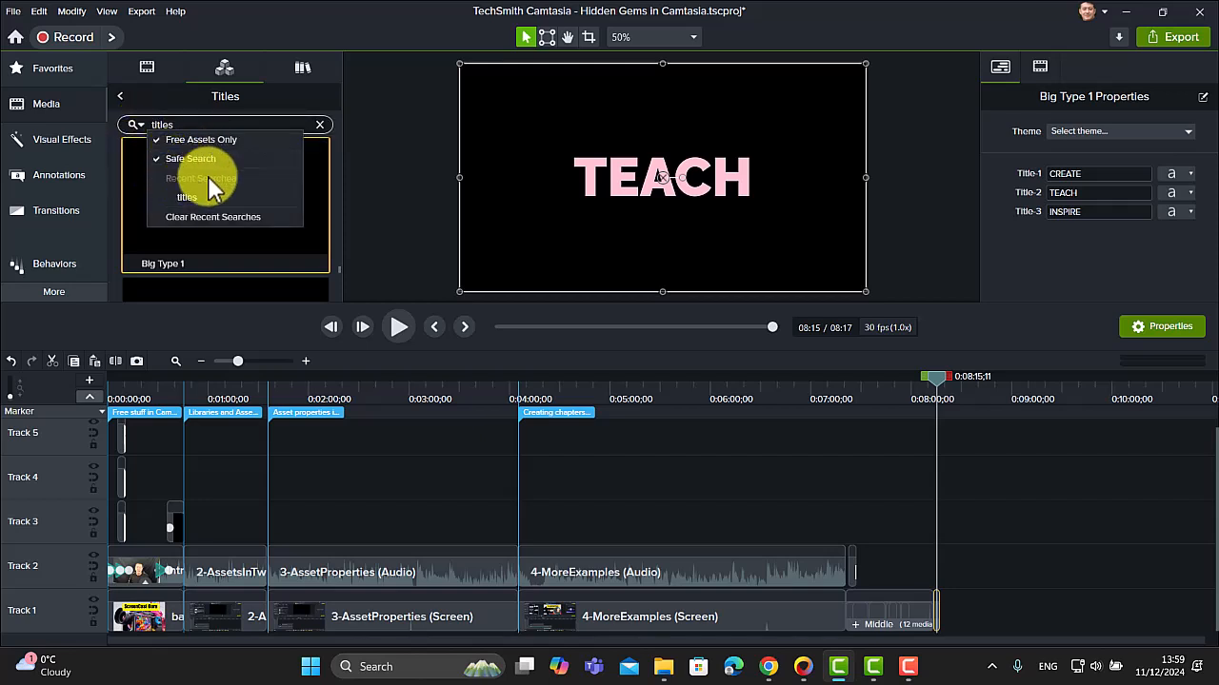
pyautogui.click(160, 158)
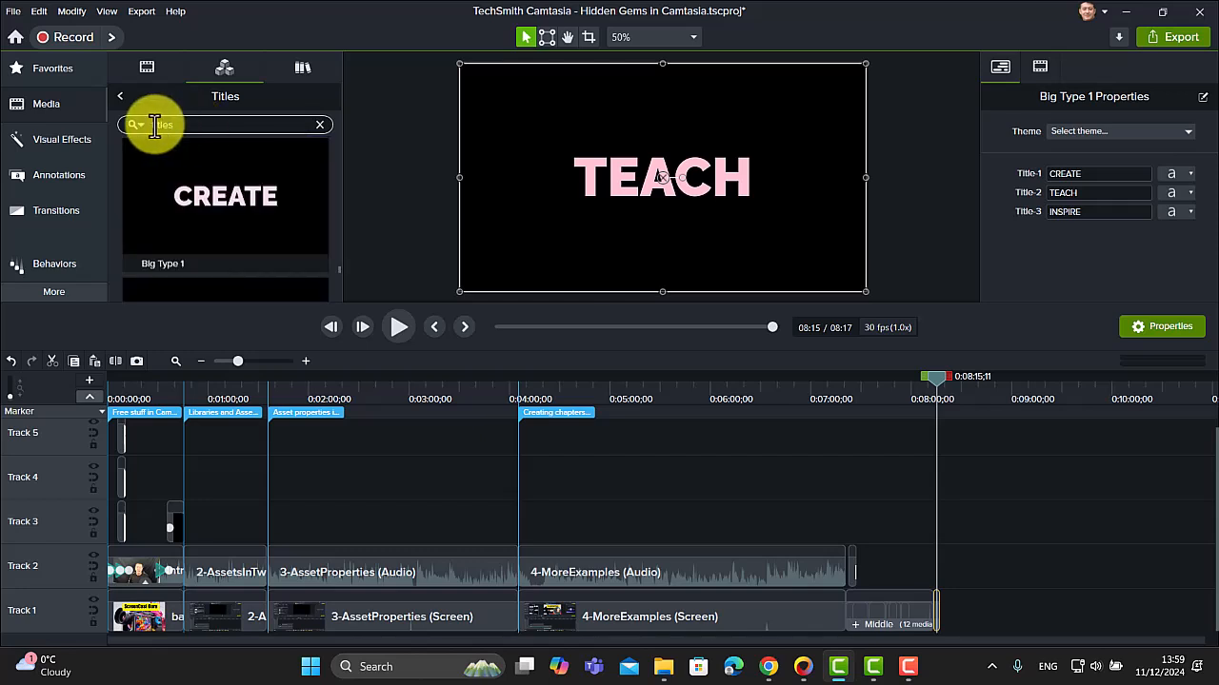
pyautogui.click(140, 125)
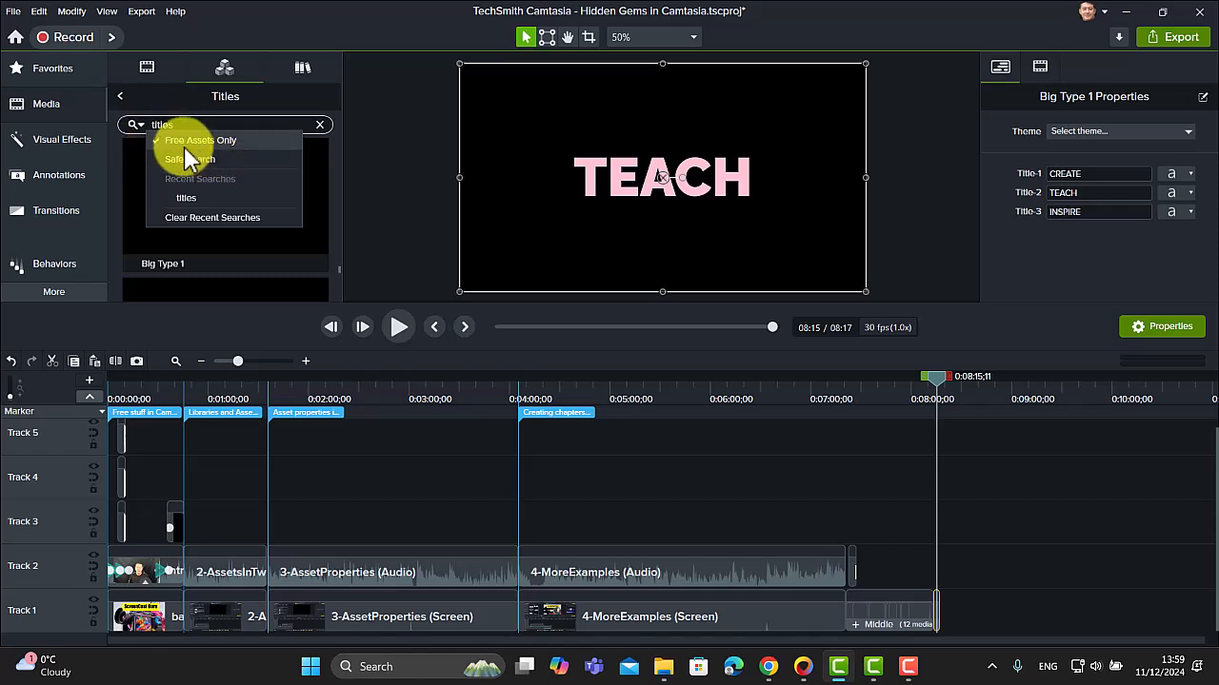